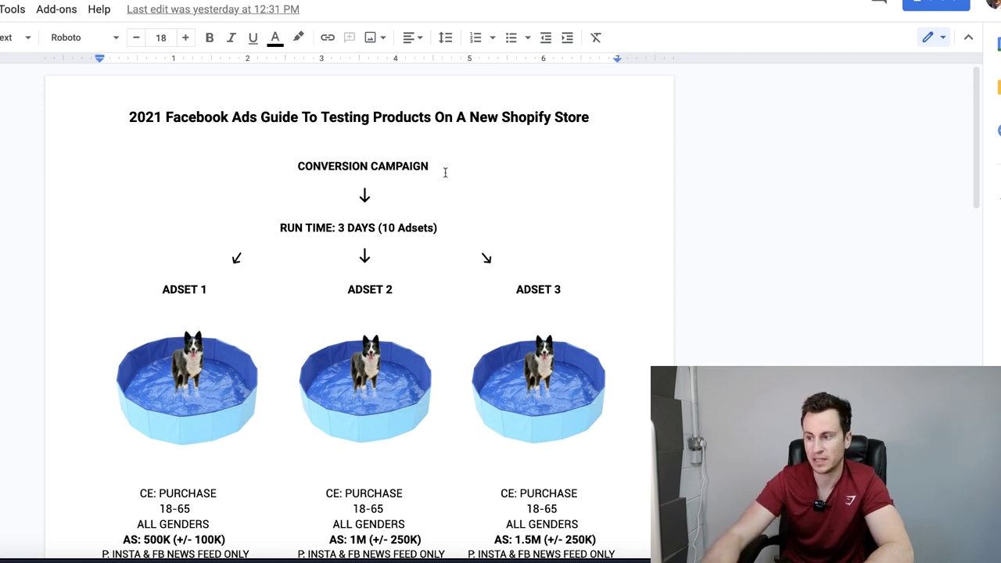
Review the Facebook ads testing guide, covering the campaign structure, the settings of the three ad sets and the next steps.
scroll(445, 173, down, 1)
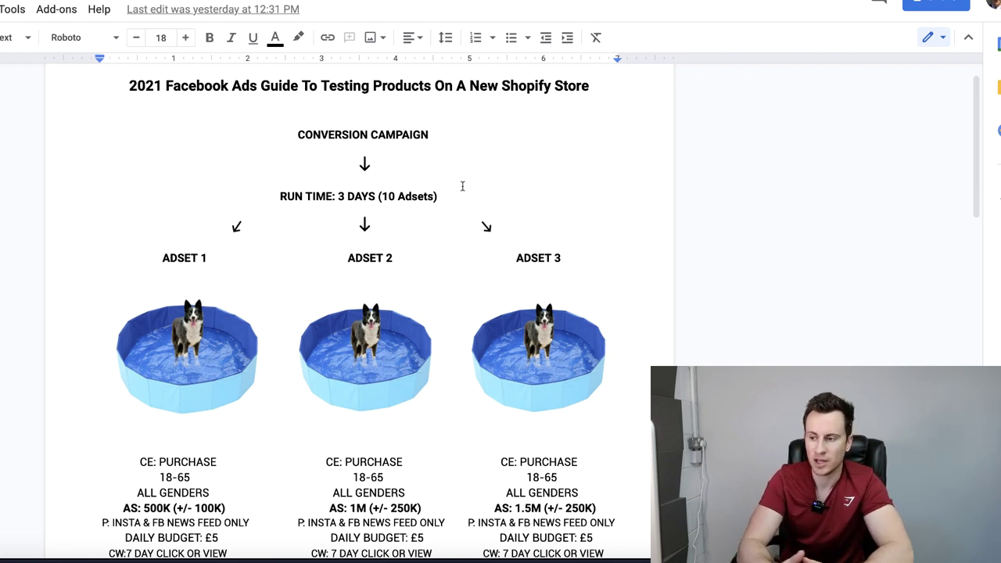
scroll(634, 112, down, 2)
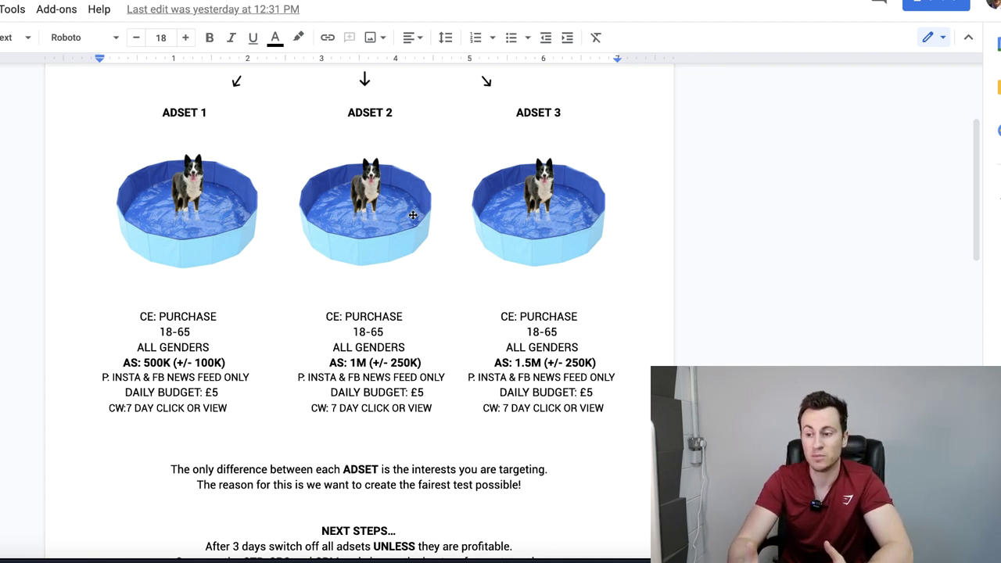
scroll(150, 297, down, 1)
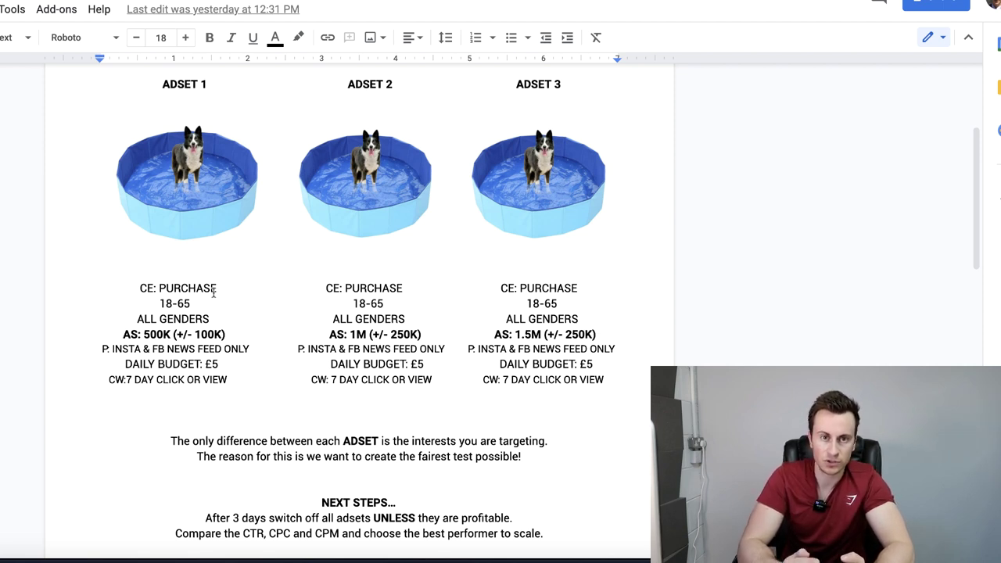
scroll(214, 292, down, 1)
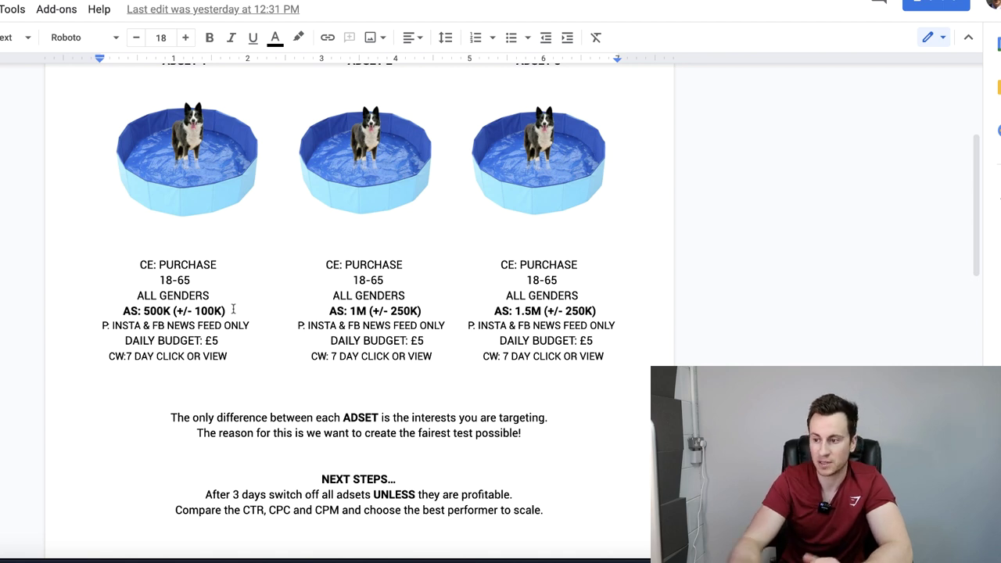
scroll(233, 310, up, 1)
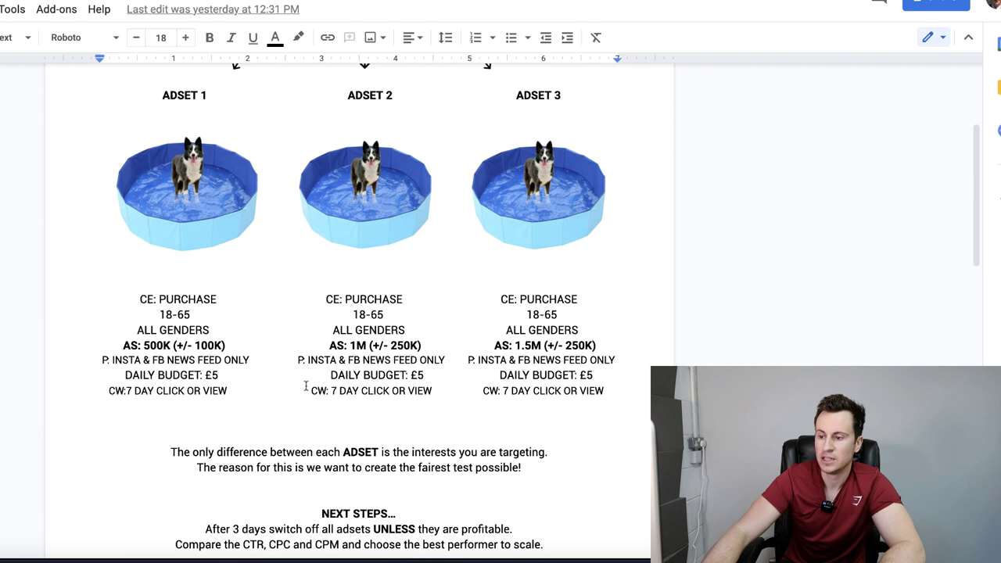
scroll(305, 386, down, 1)
scroll(306, 385, up, 1)
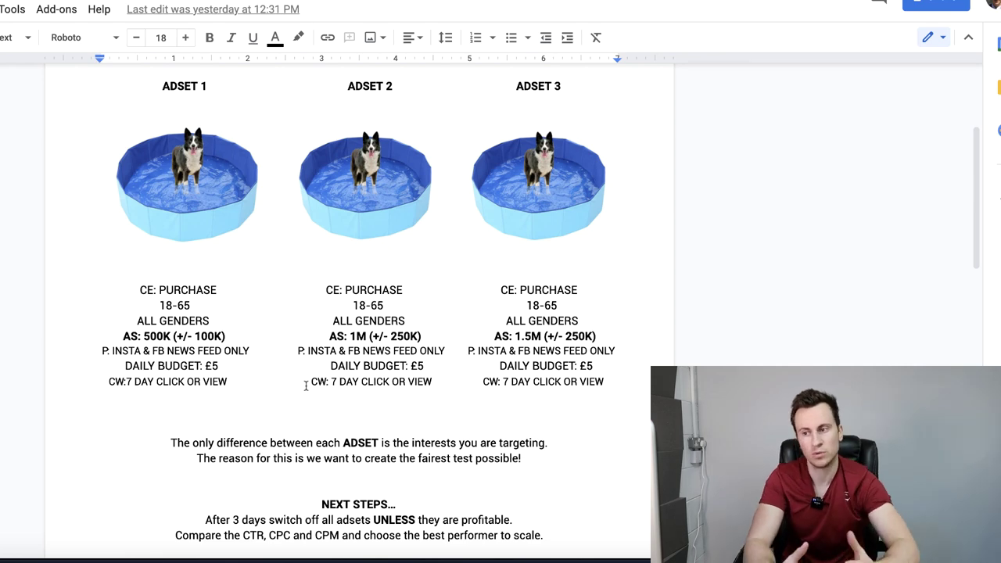
scroll(306, 385, down, 1)
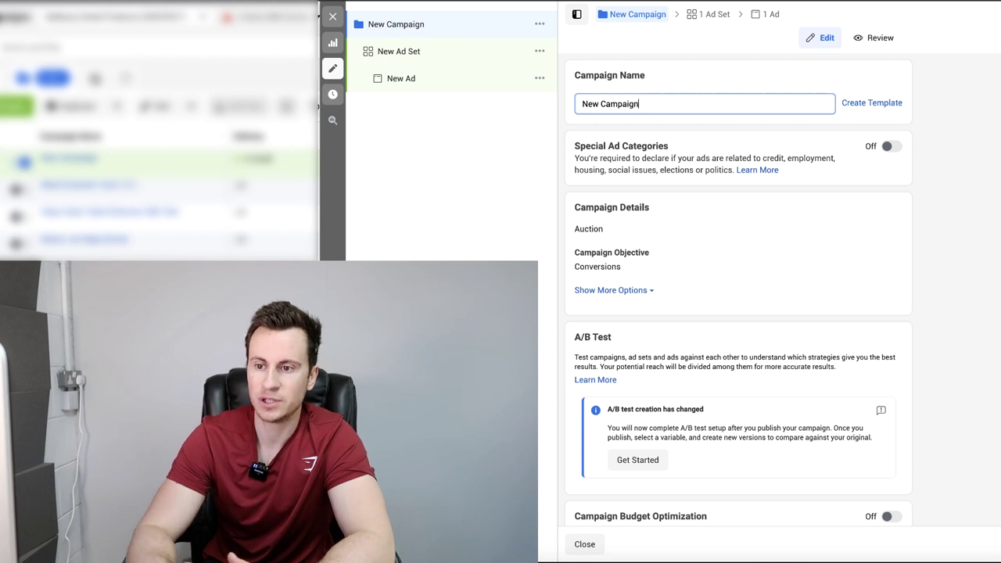
Name the new conversions campaign "Dog Pool Test".
triple_click(662, 110)
text(Dog Po)
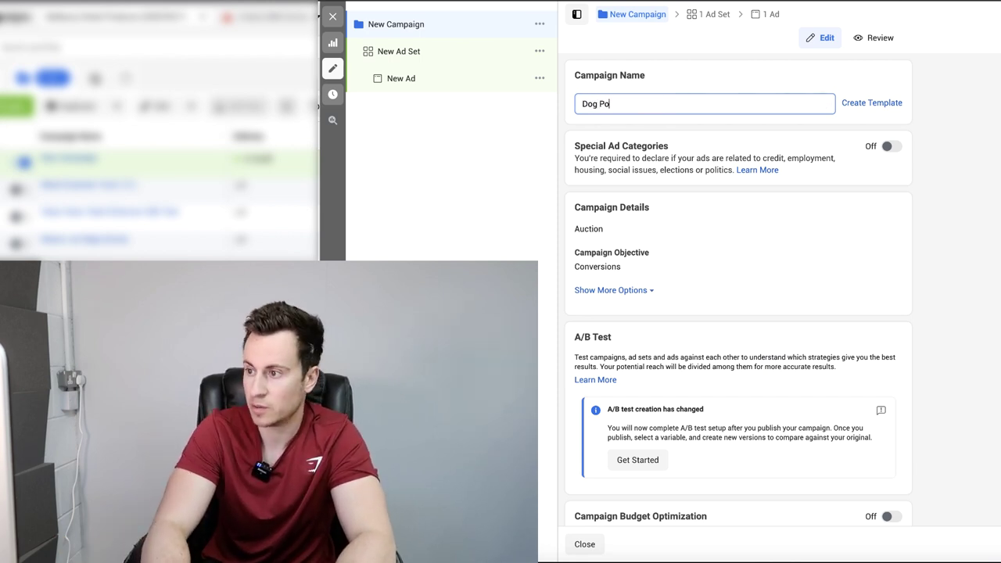
text(ol Test)
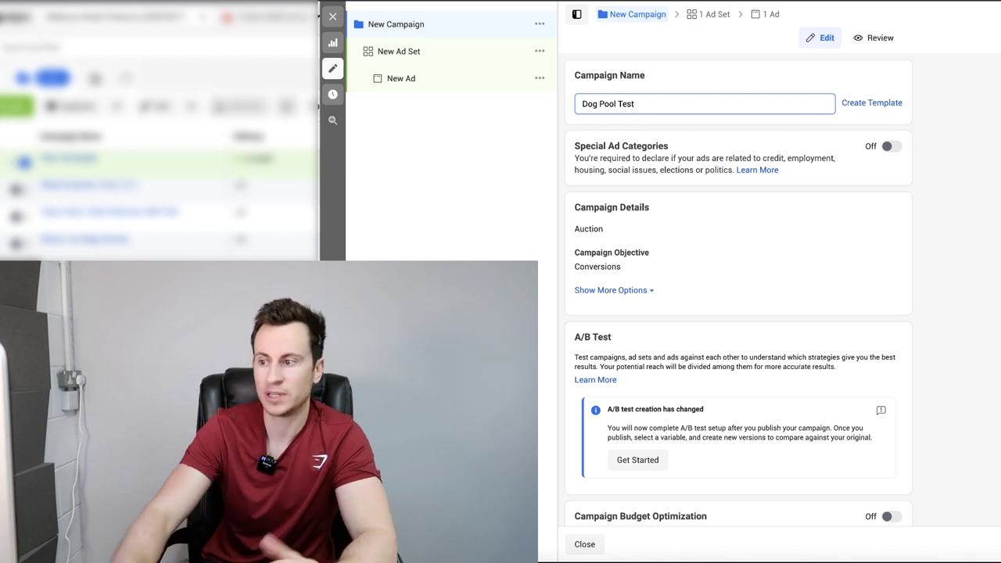
scroll(924, 230, down, 2)
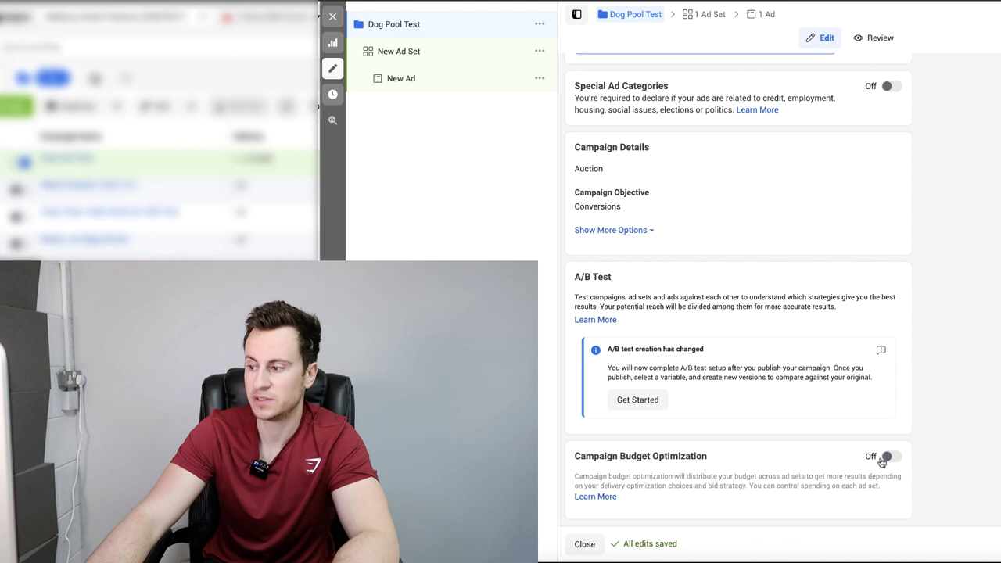
Open the campaign's new ad set and rename it "500K".
click(399, 51)
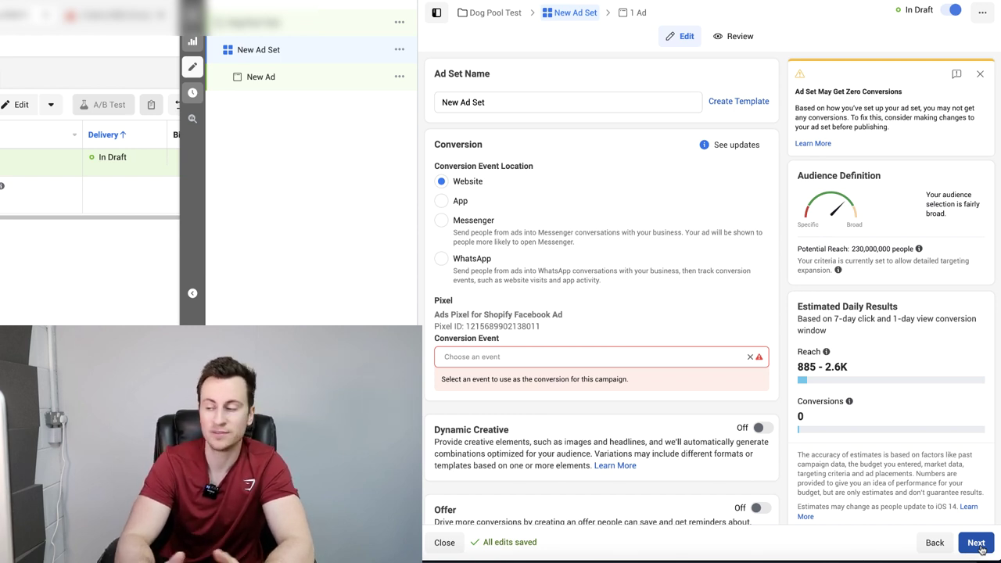
triple_click(508, 96)
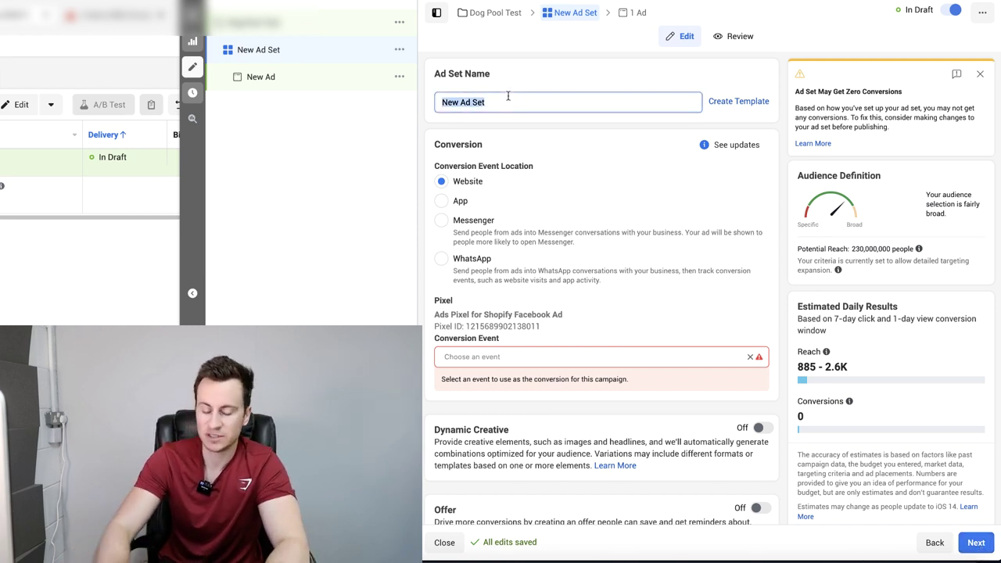
text(500K)
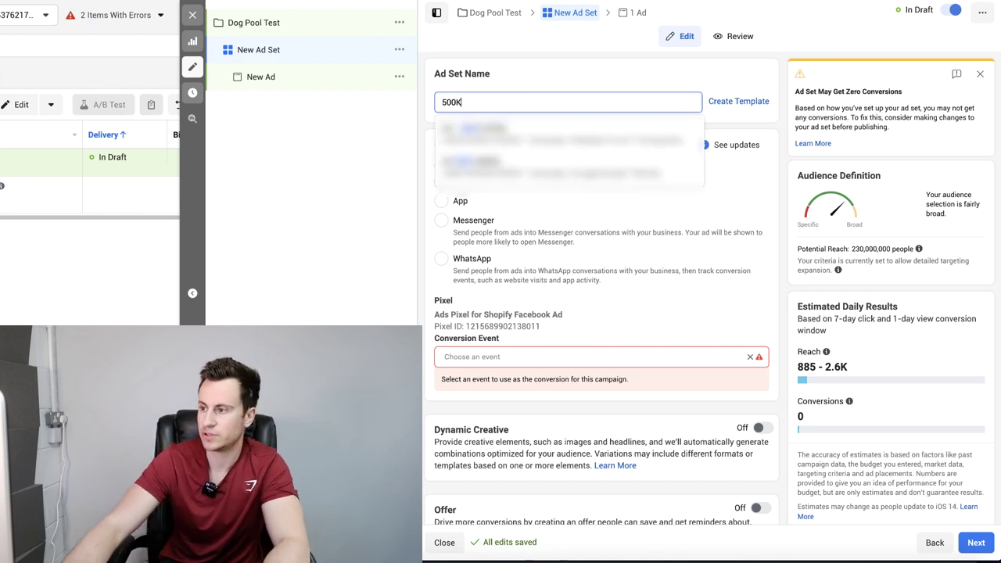
click(751, 112)
Set the ad set's conversion event to Purchase.
scroll(777, 125, down, 1)
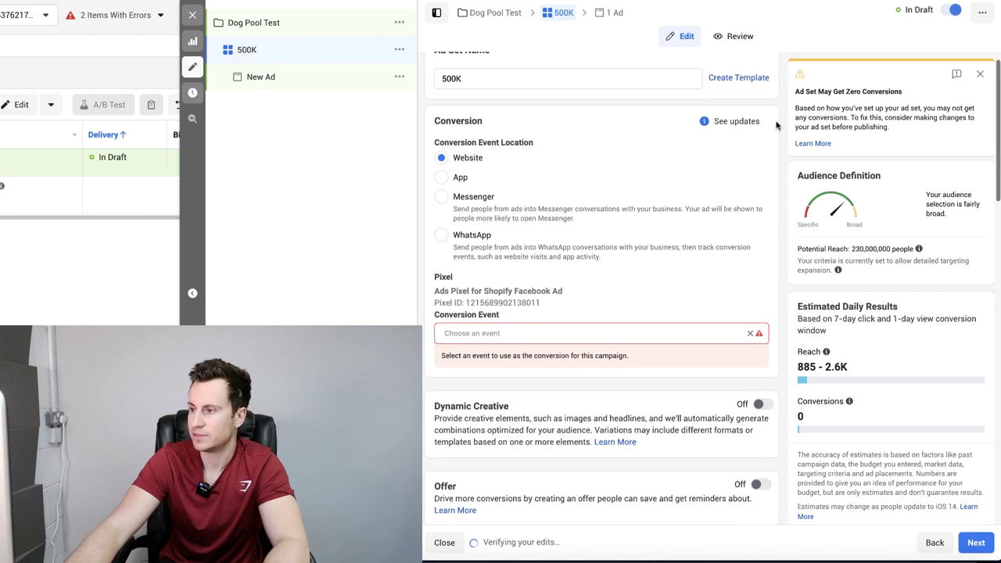
scroll(778, 127, down, 1)
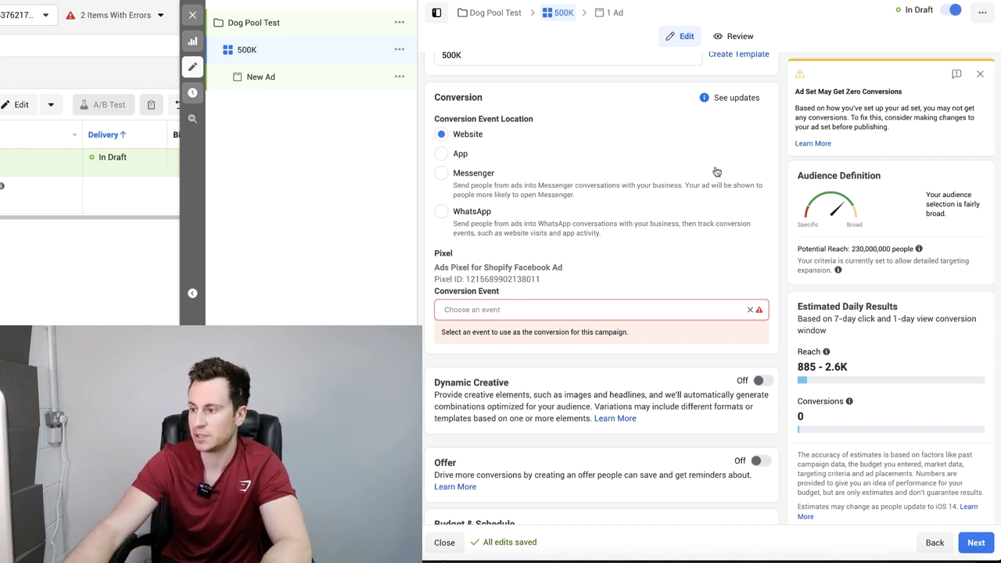
scroll(716, 169, down, 2)
scroll(717, 170, down, 1)
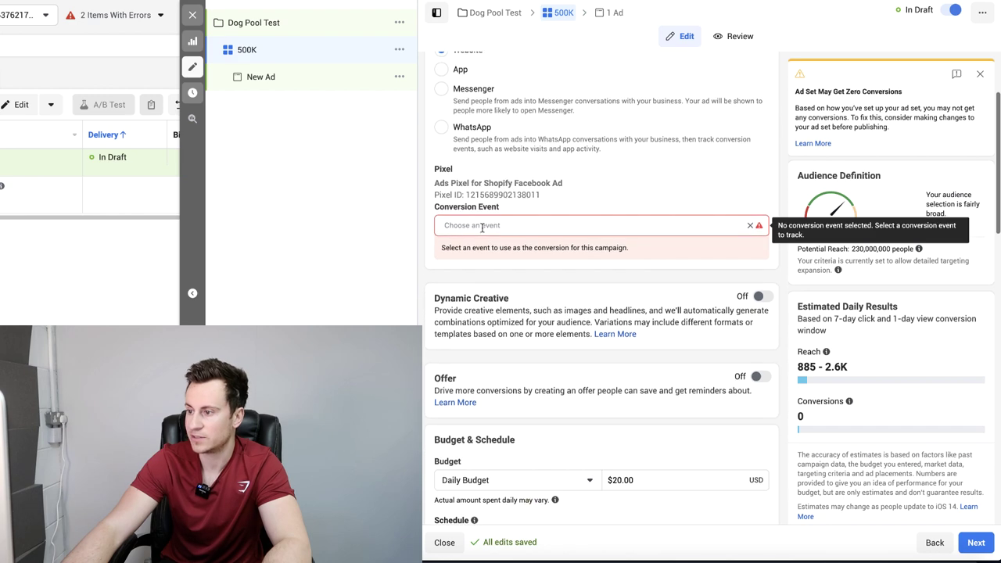
click(594, 225)
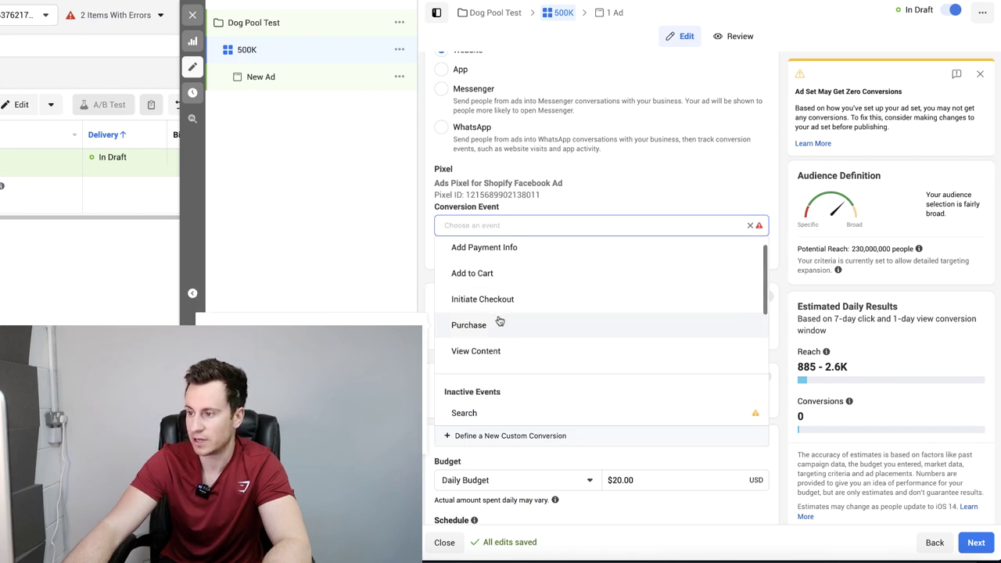
click(499, 322)
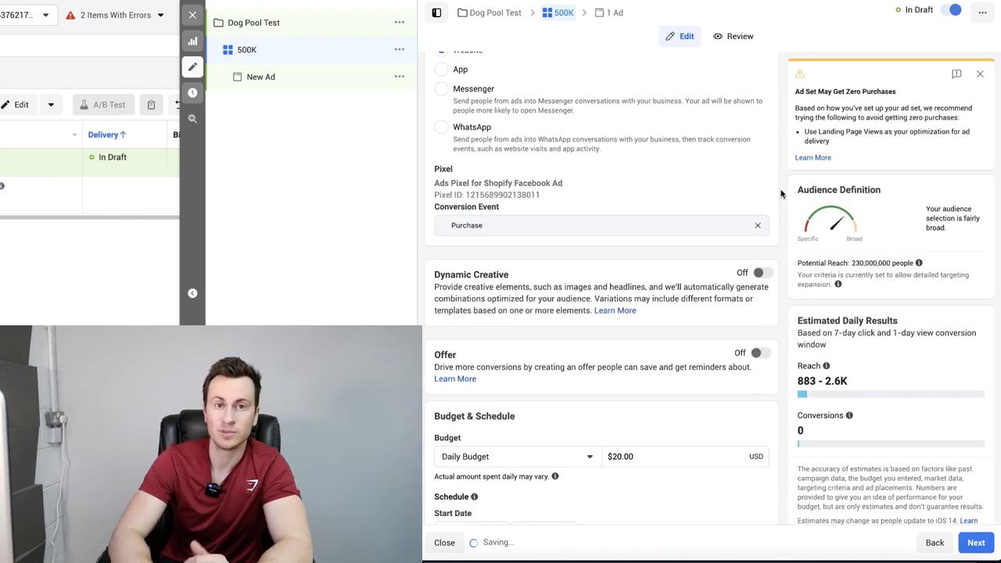
Set the ad set's daily budget to $5.
scroll(781, 194, down, 5)
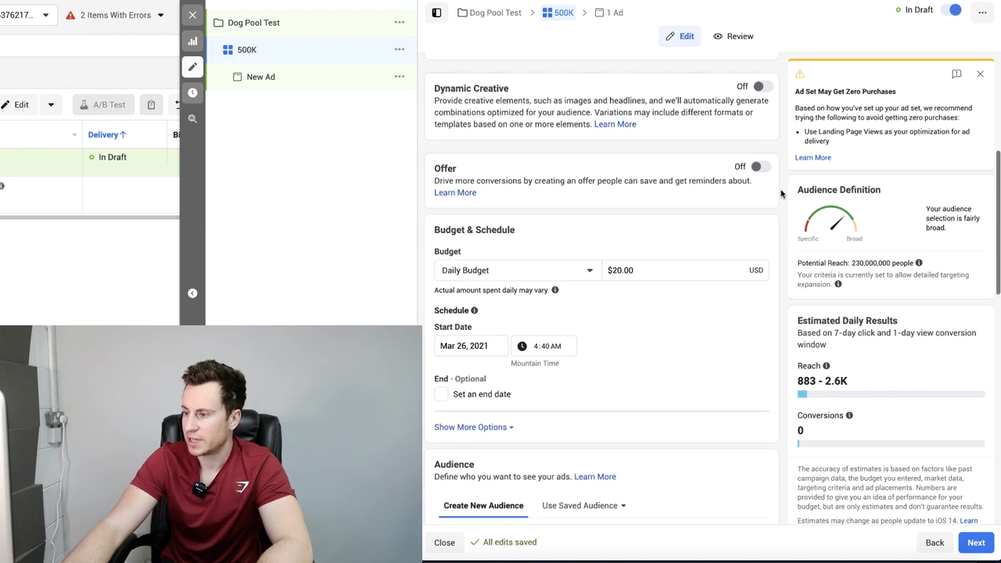
click(667, 133)
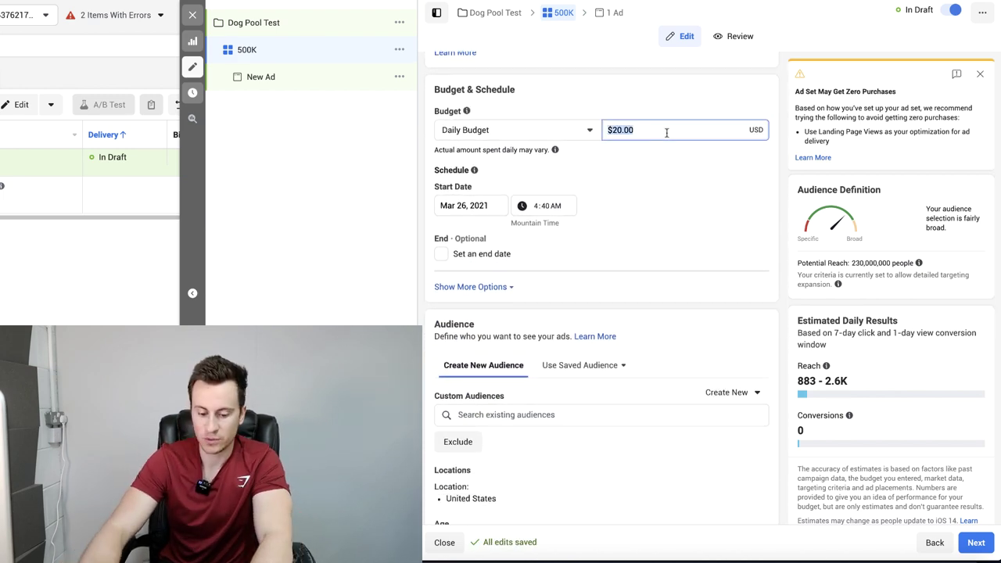
key(BackSpace)
key(BackSpace)
key(BackSpace)
key(BackSpace)
key(BackSpace)
text(5)
click(742, 181)
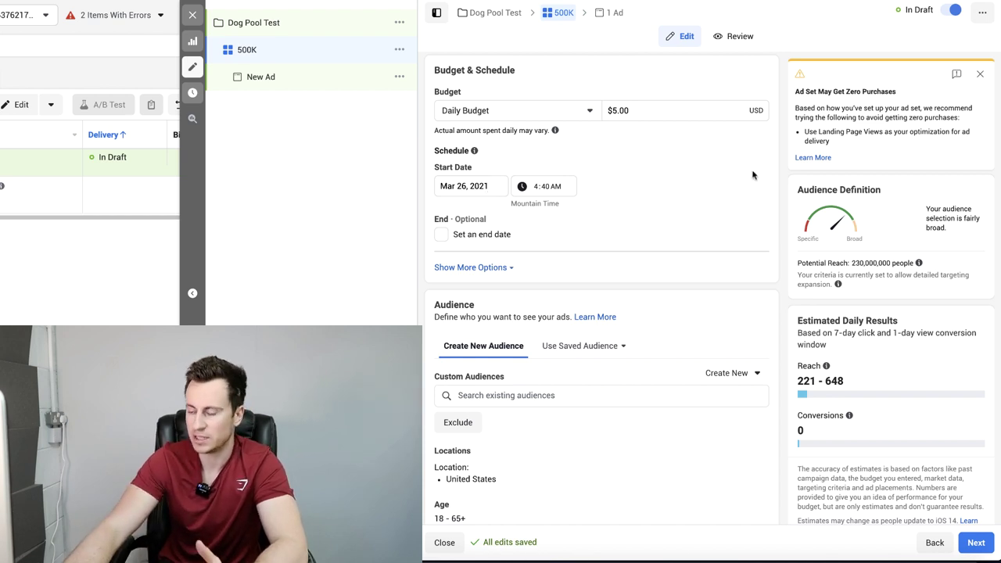
Open the audience's detailed targeting for editing and turn off Detailed Targeting Expansion.
scroll(783, 168, down, 1)
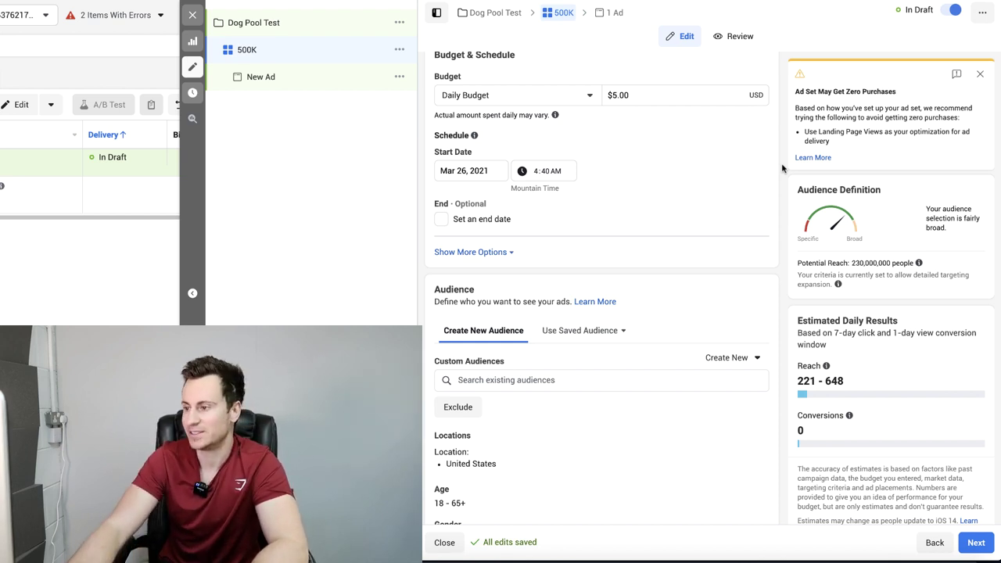
scroll(771, 179, down, 1)
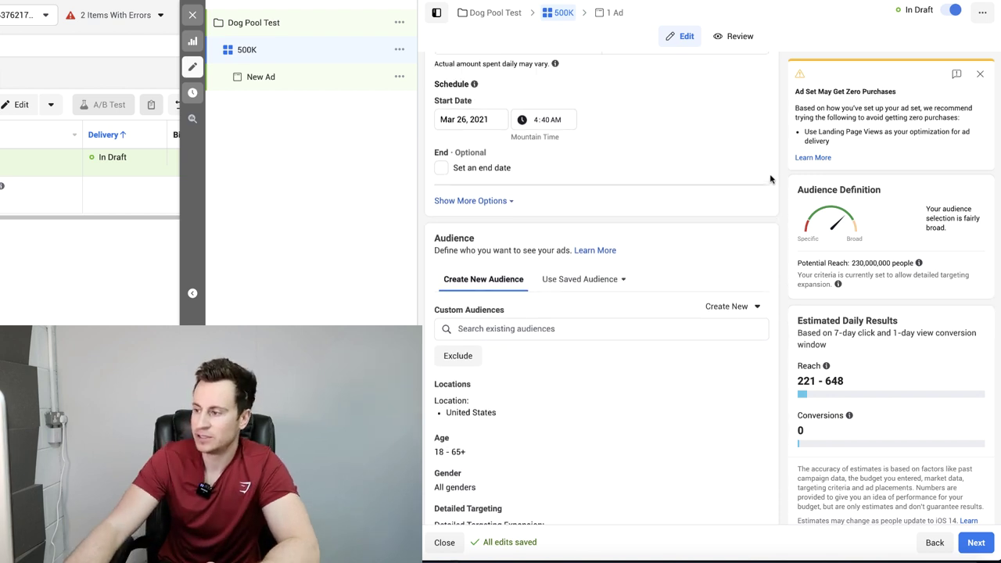
scroll(773, 179, down, 1)
scroll(773, 181, down, 1)
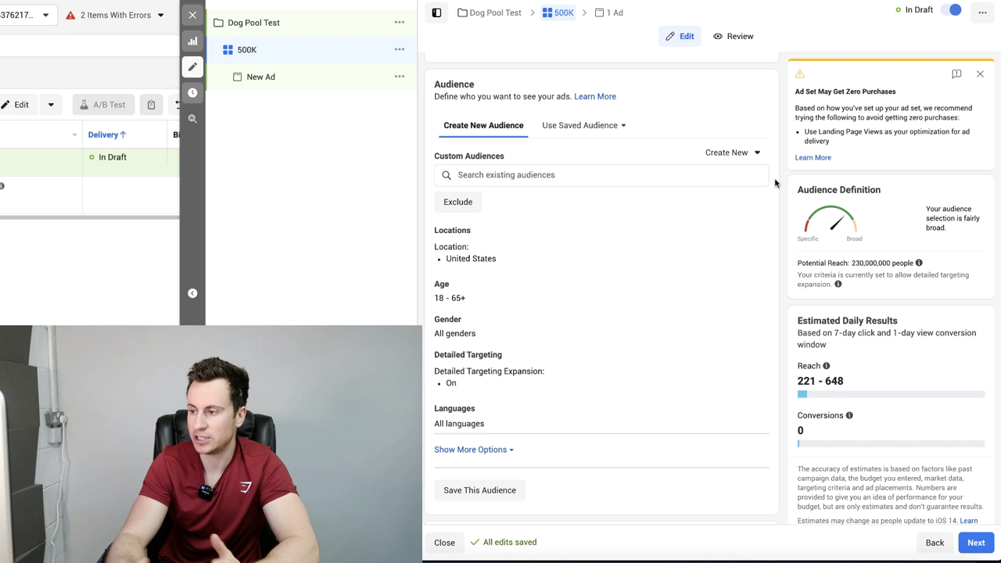
scroll(776, 182, down, 1)
scroll(557, 206, down, 1)
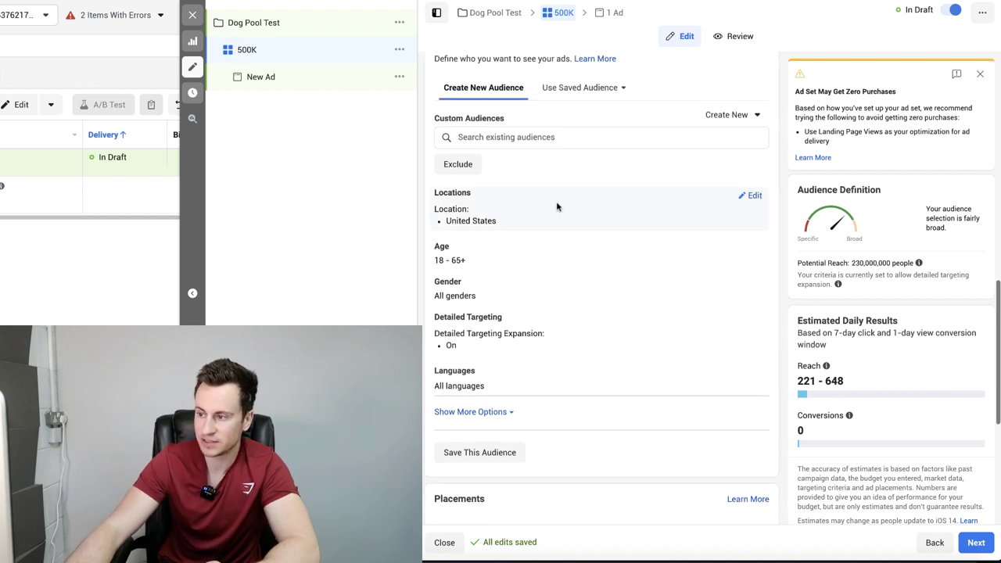
scroll(556, 207, down, 1)
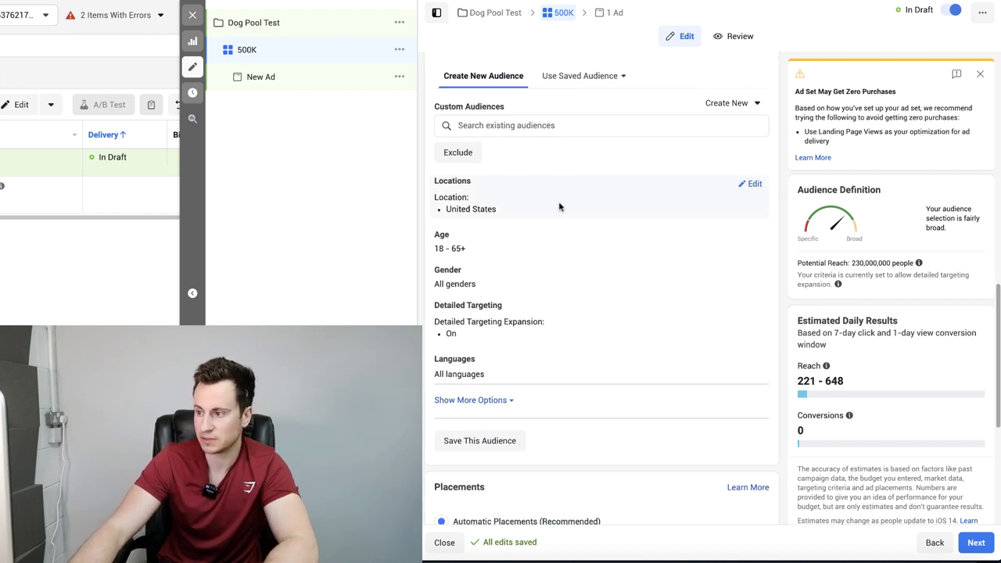
scroll(556, 204, down, 1)
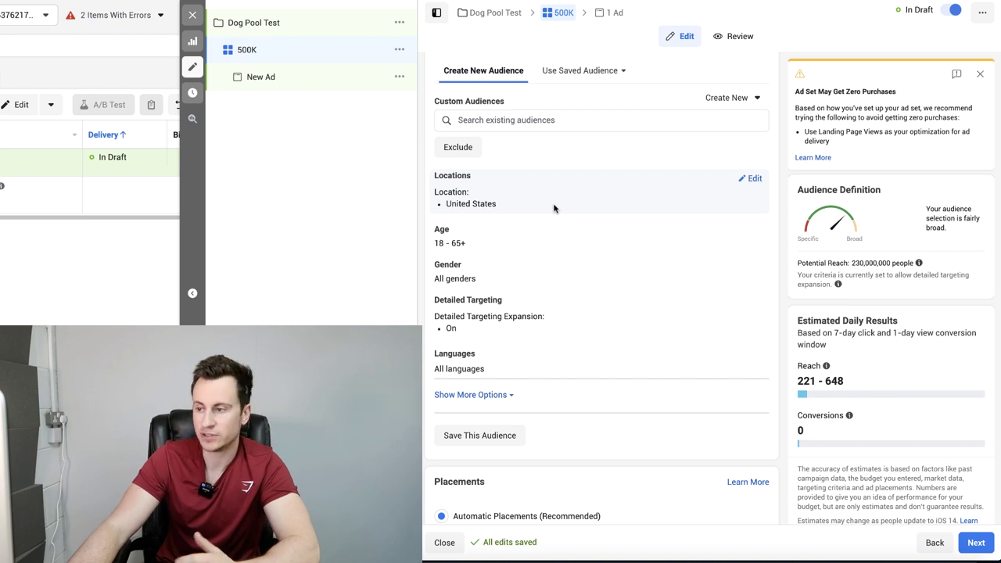
scroll(554, 208, down, 1)
scroll(543, 261, down, 1)
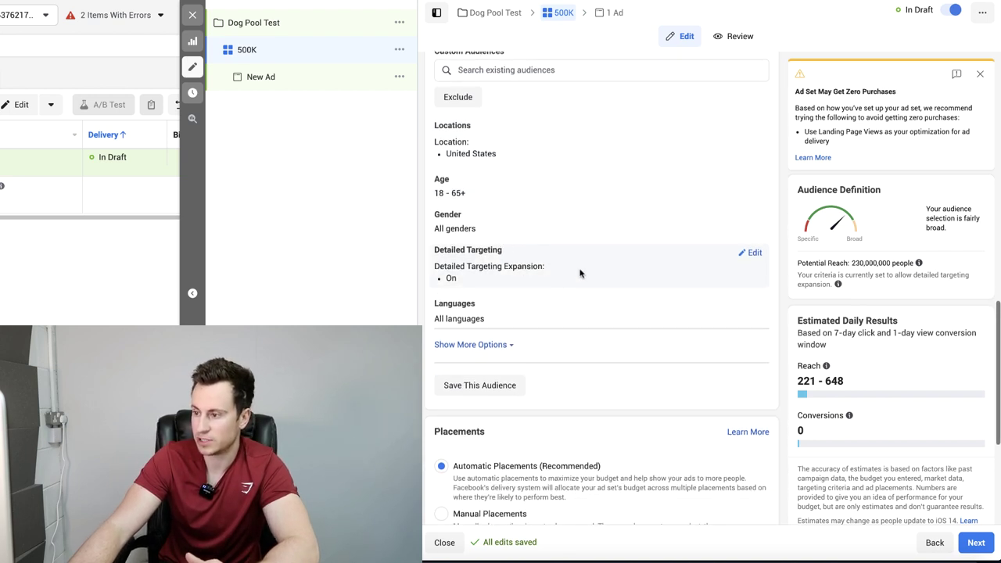
click(751, 253)
scroll(633, 282, down, 1)
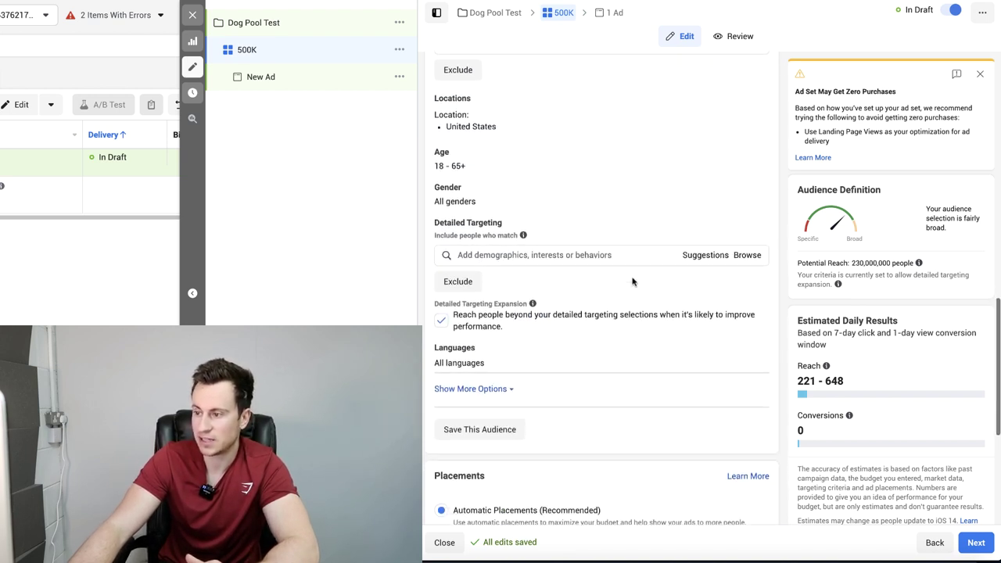
click(441, 316)
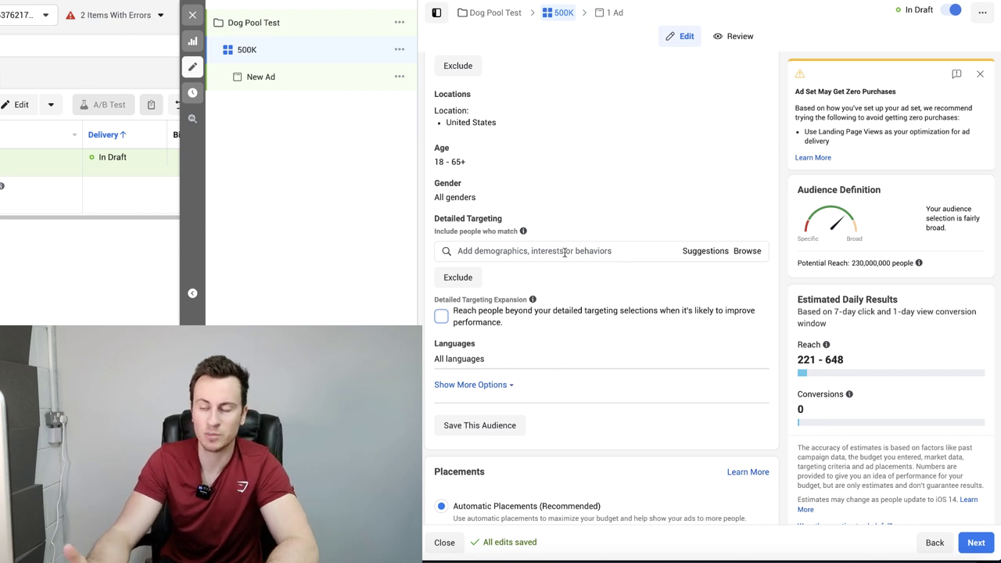
Search detailed targeting for "Dogs" and add the Dogs interest to the audience.
click(565, 251)
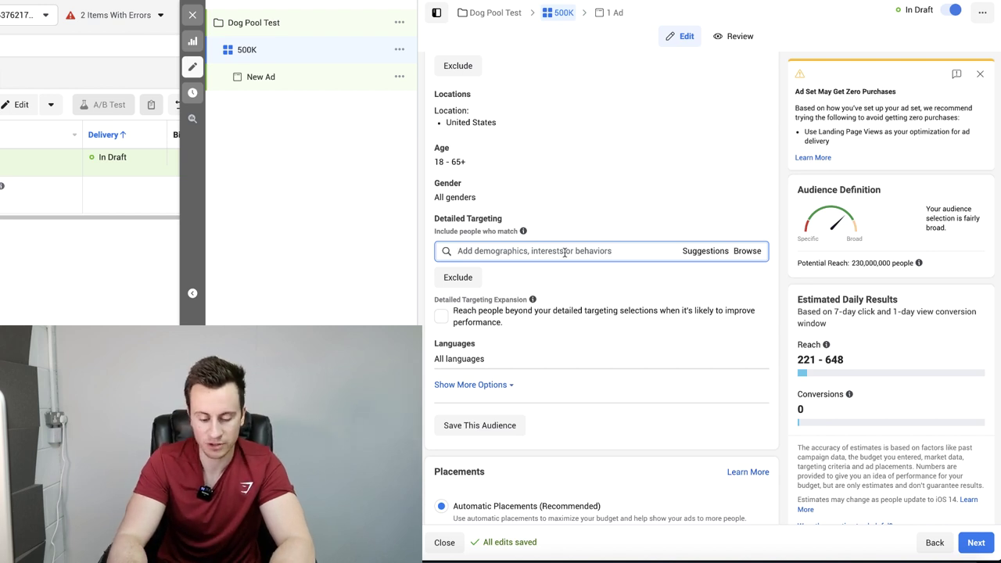
text(Dogs)
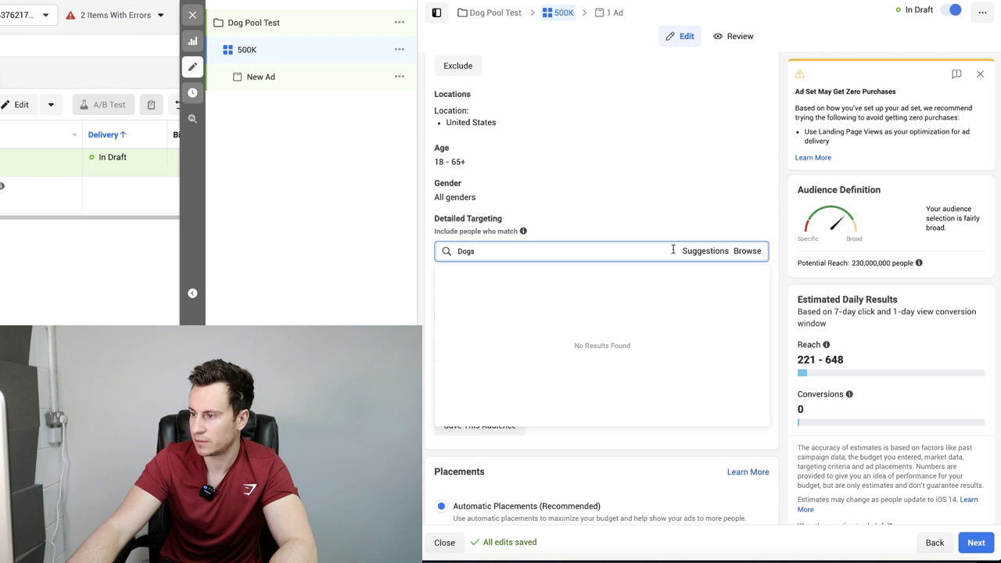
key(BackSpace)
key(BackSpace)
key(BackSpace)
key(BackSpace)
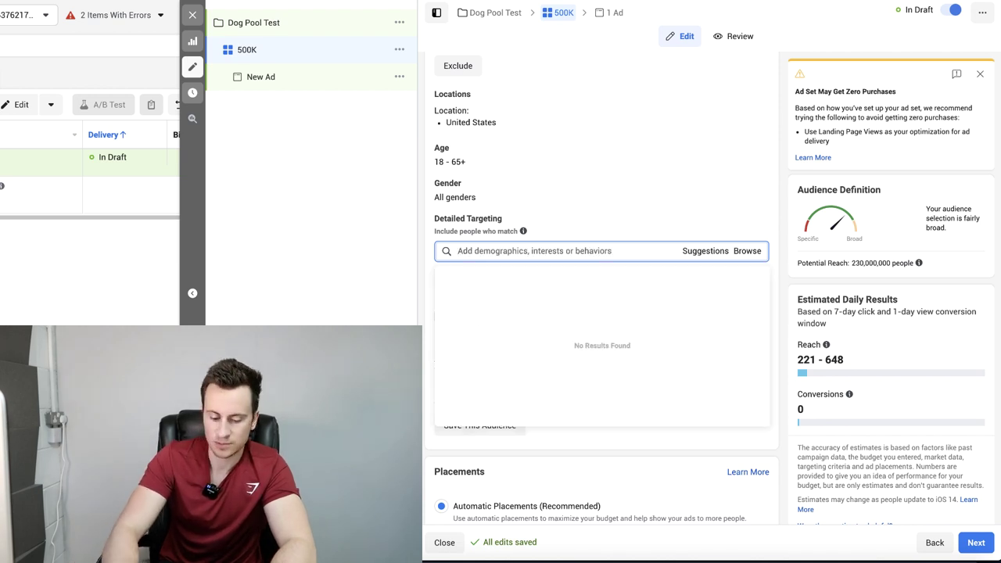
text(Dogs)
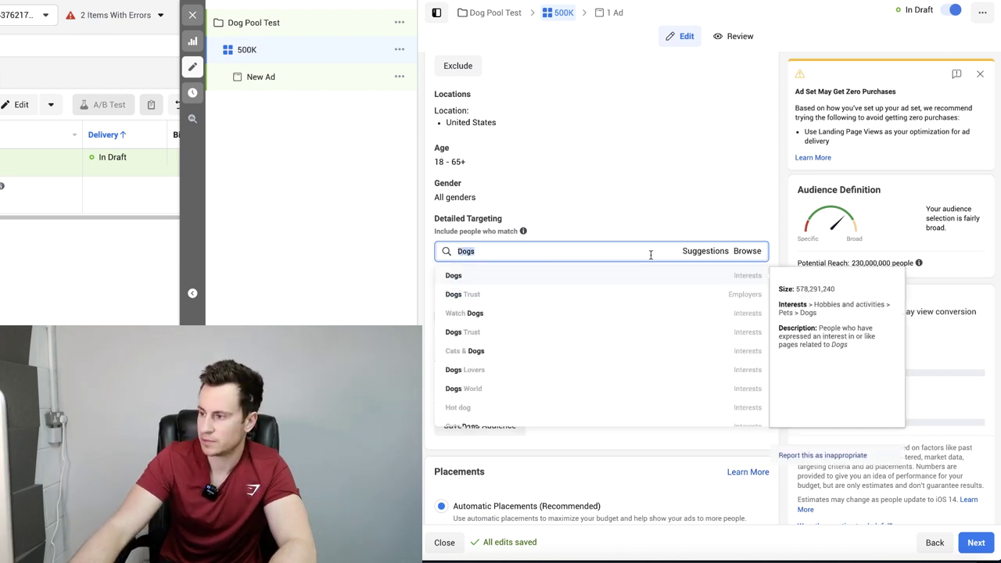
click(626, 280)
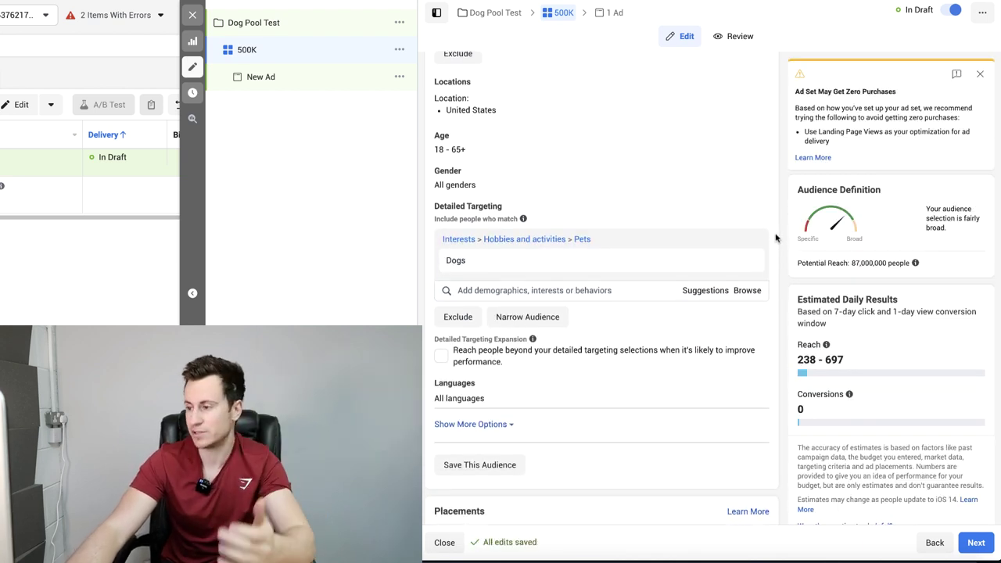
Narrow the audience so people who match Dogs must also match the German Shepherd interest.
scroll(777, 238, down, 2)
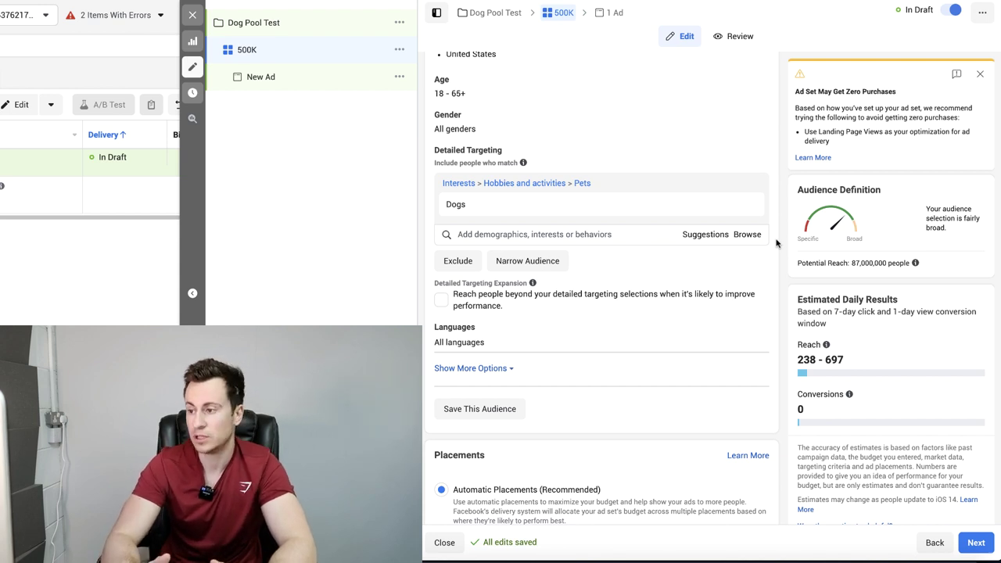
scroll(776, 243, down, 1)
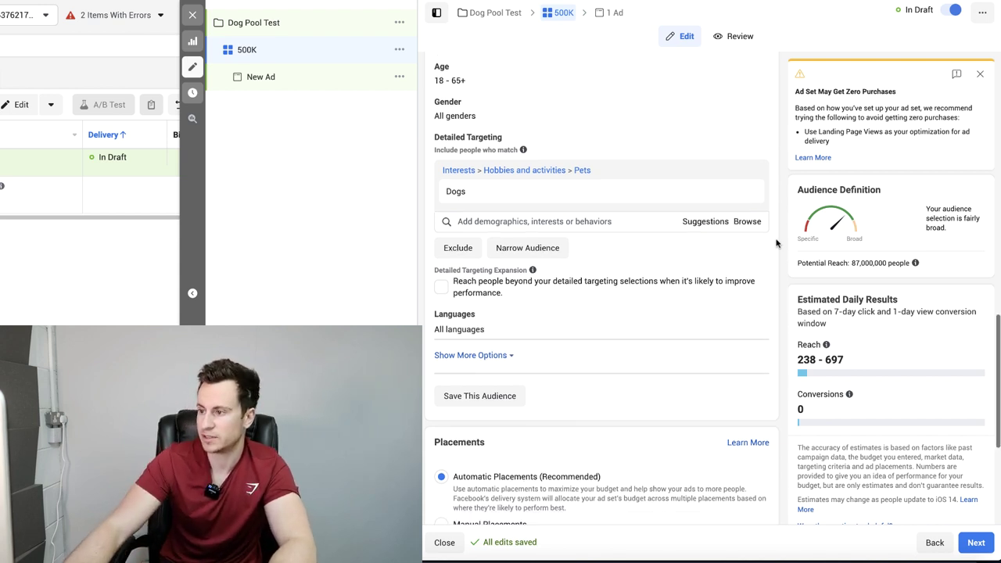
click(550, 249)
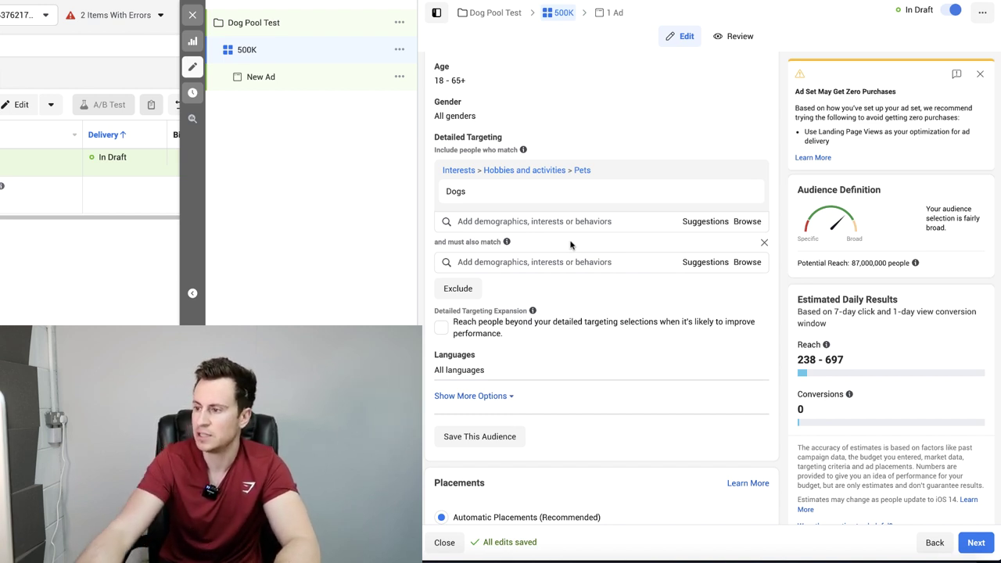
click(548, 260)
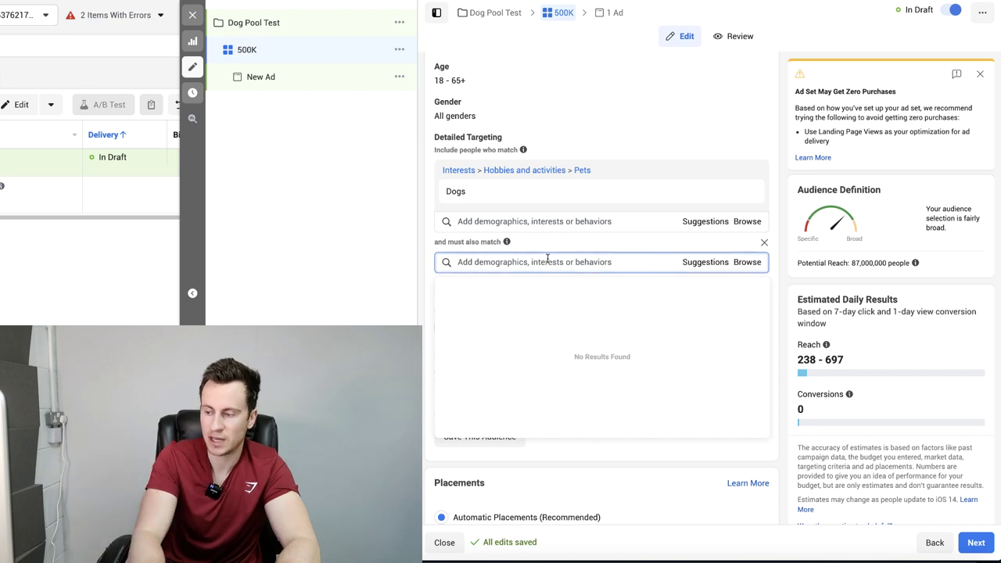
text(German)
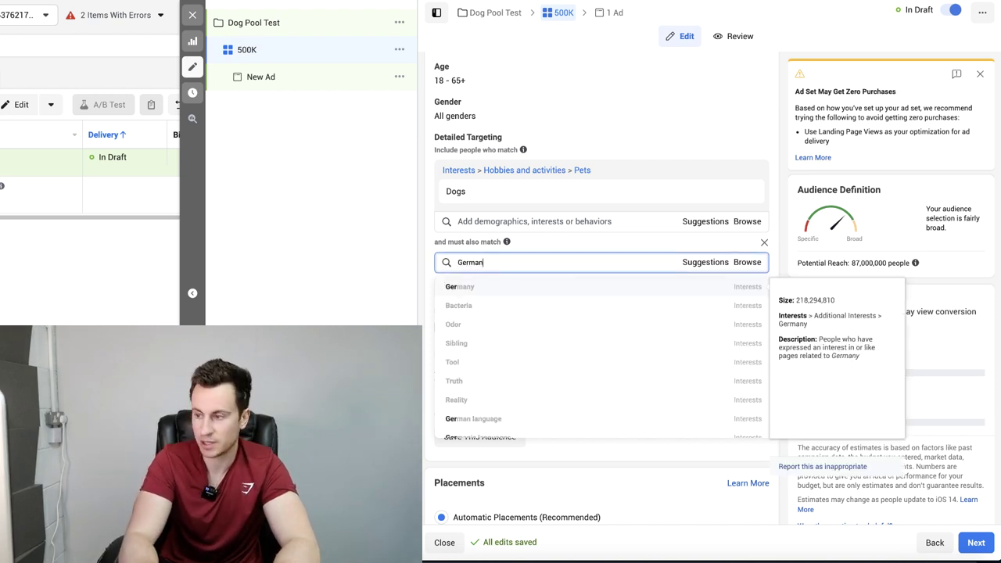
text(ep)
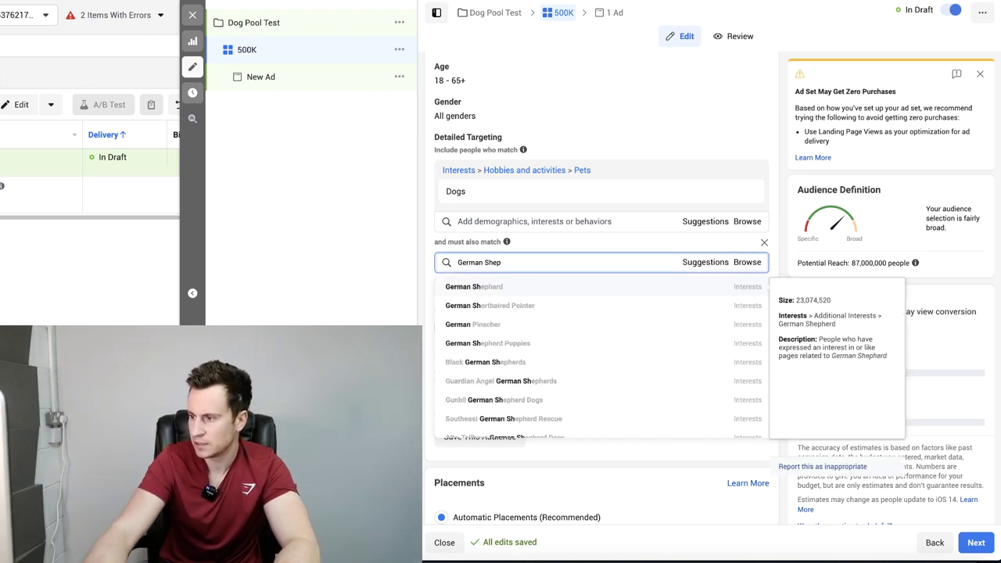
click(527, 287)
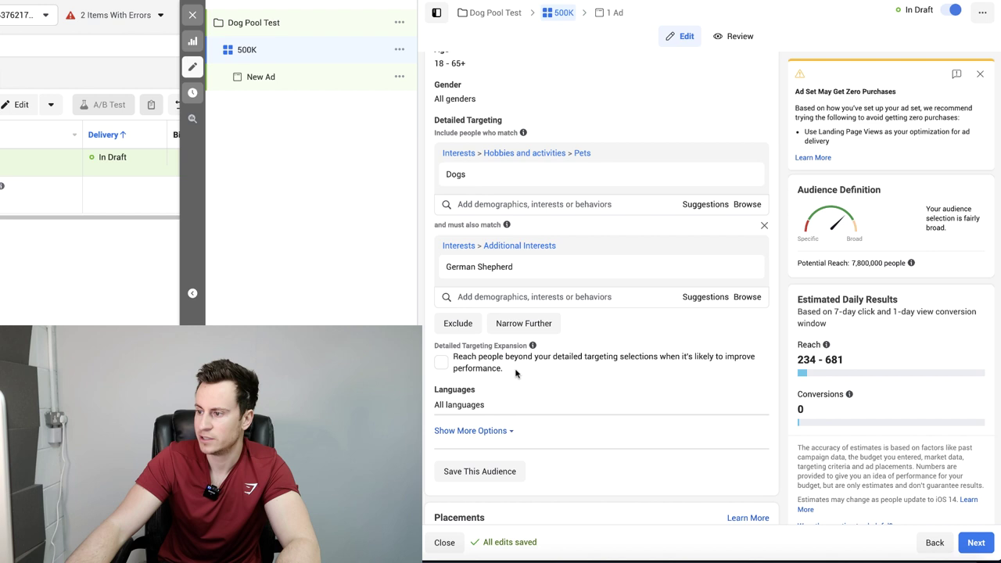
Narrow the audience further with a second must-also-match group containing the German Shepherd interest.
click(540, 324)
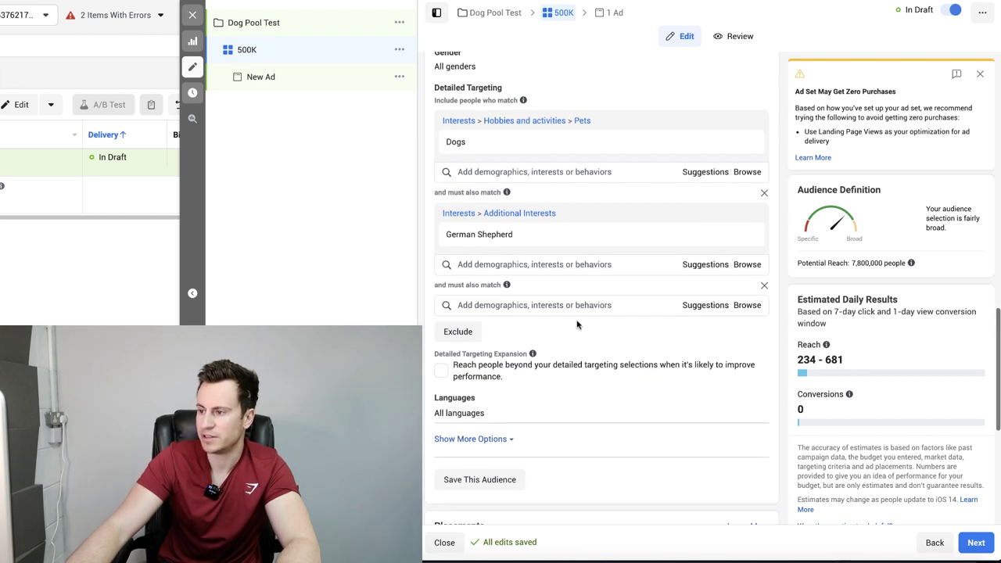
click(576, 306)
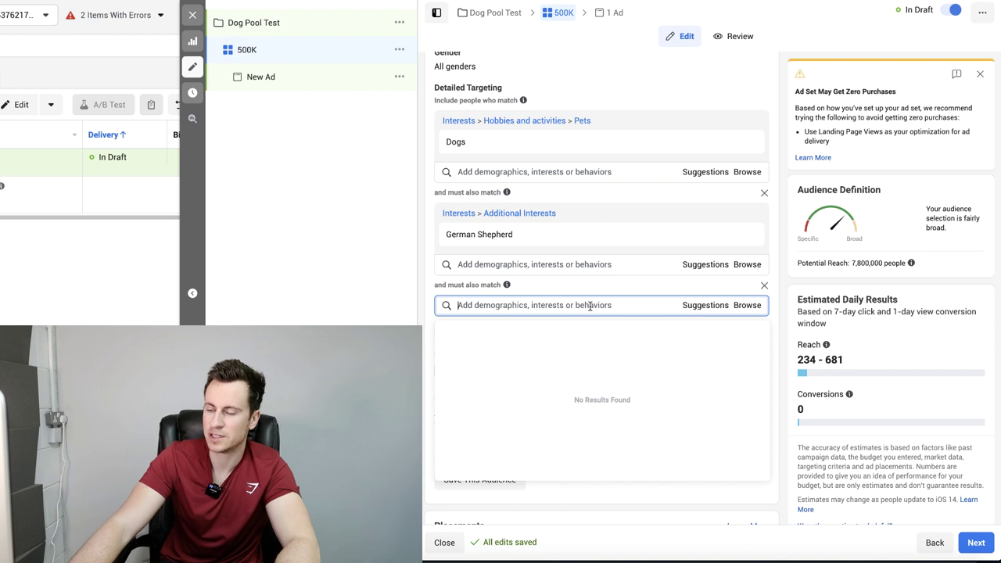
text(German Shepherd)
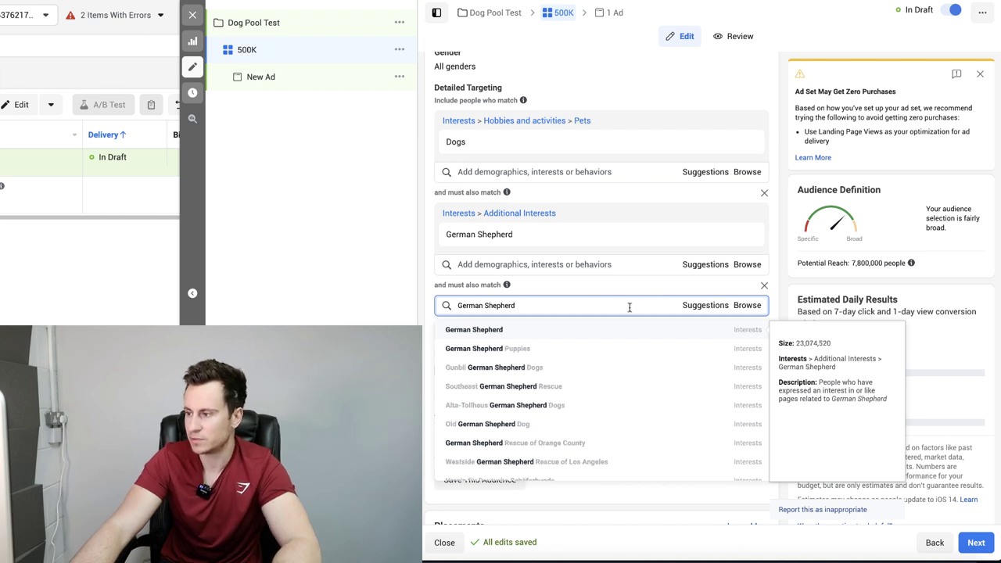
click(571, 329)
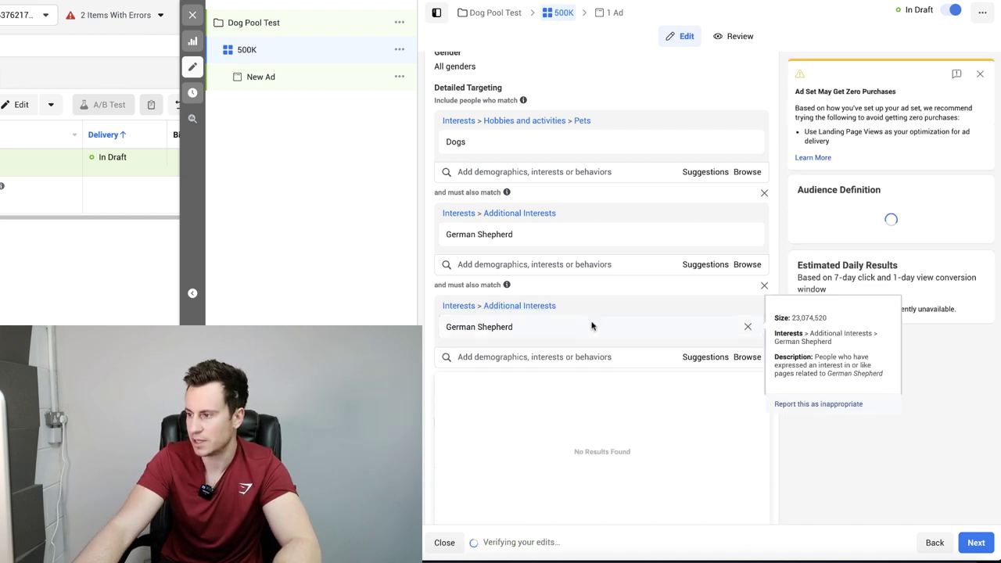
Add the suggested Labrador interest to the second must-also-match group and remove the duplicate German Shepherd from it.
click(708, 358)
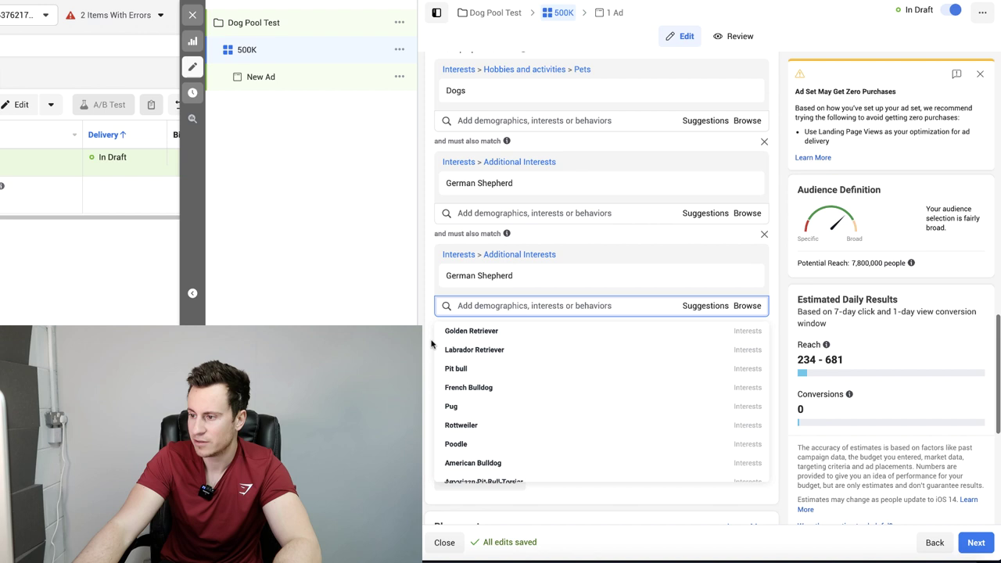
scroll(436, 347, down, 1)
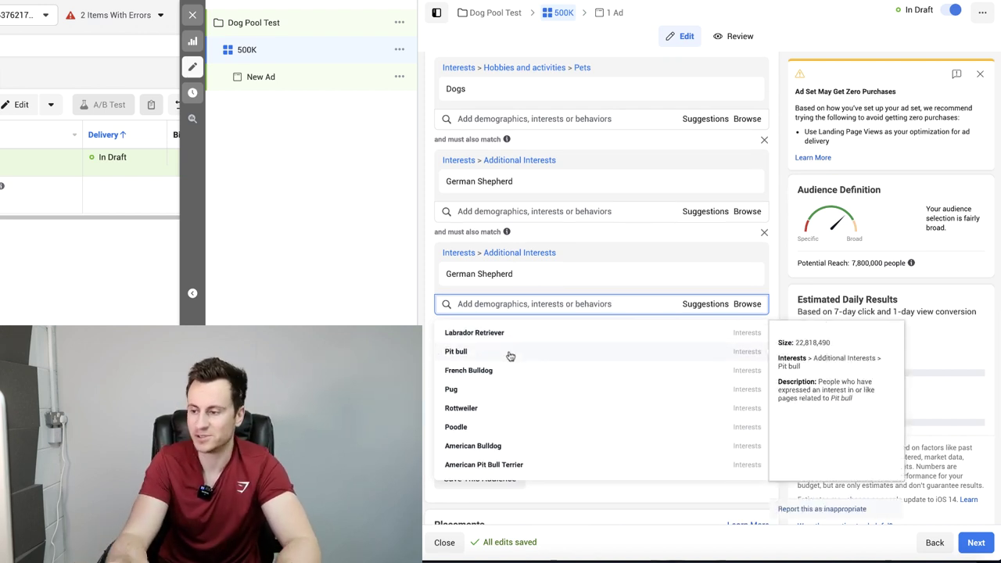
scroll(546, 364, up, 1)
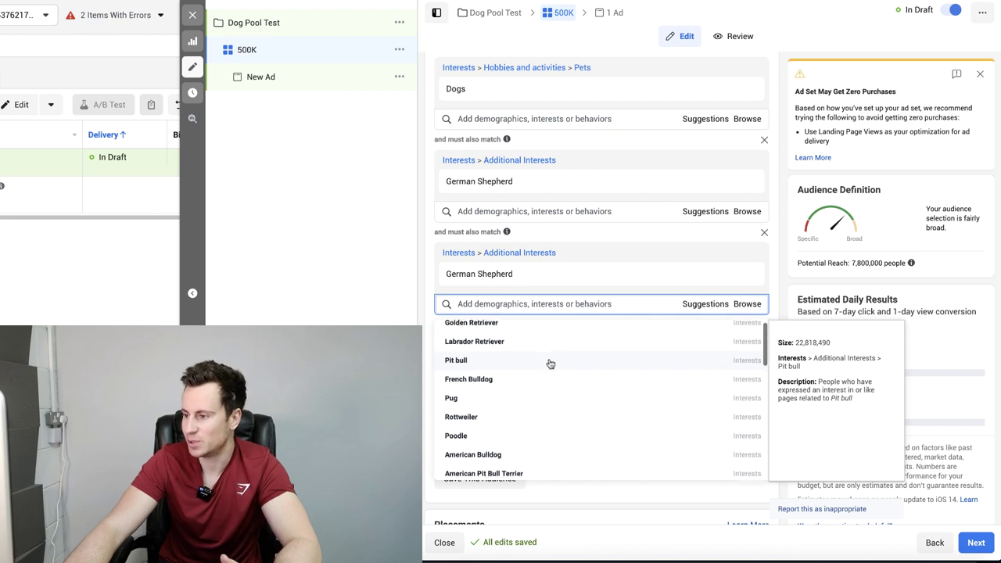
scroll(552, 356, down, 3)
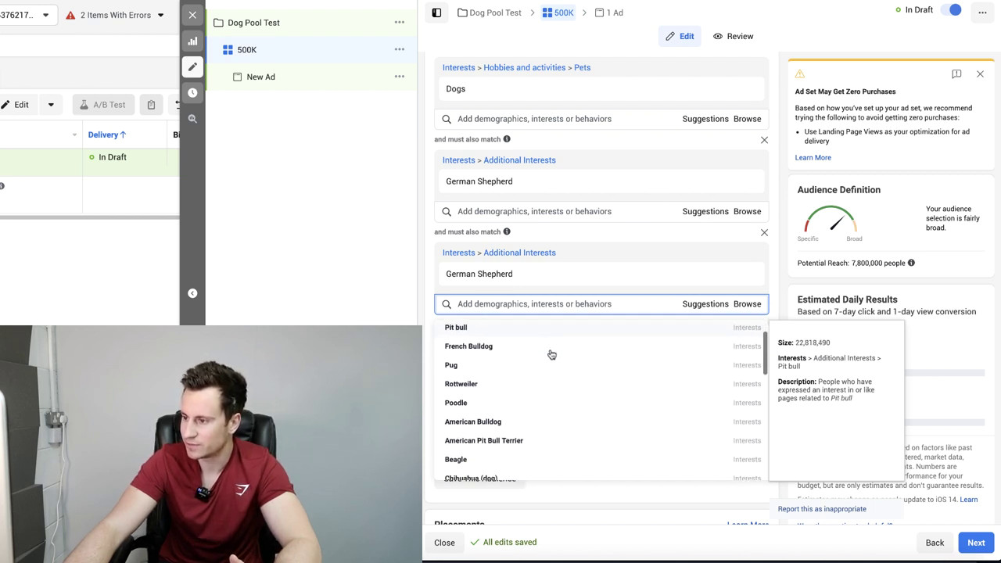
scroll(552, 368, down, 8)
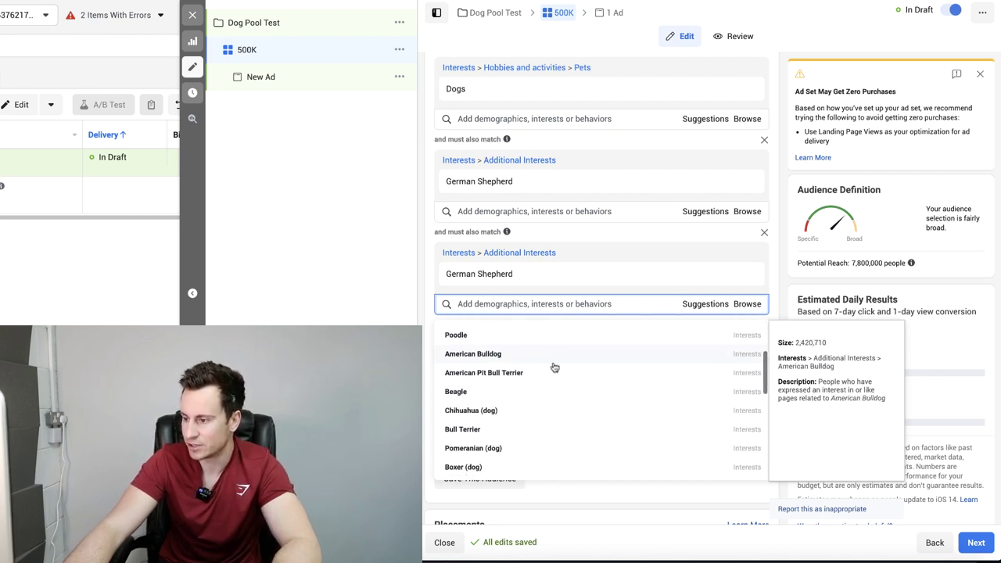
click(495, 407)
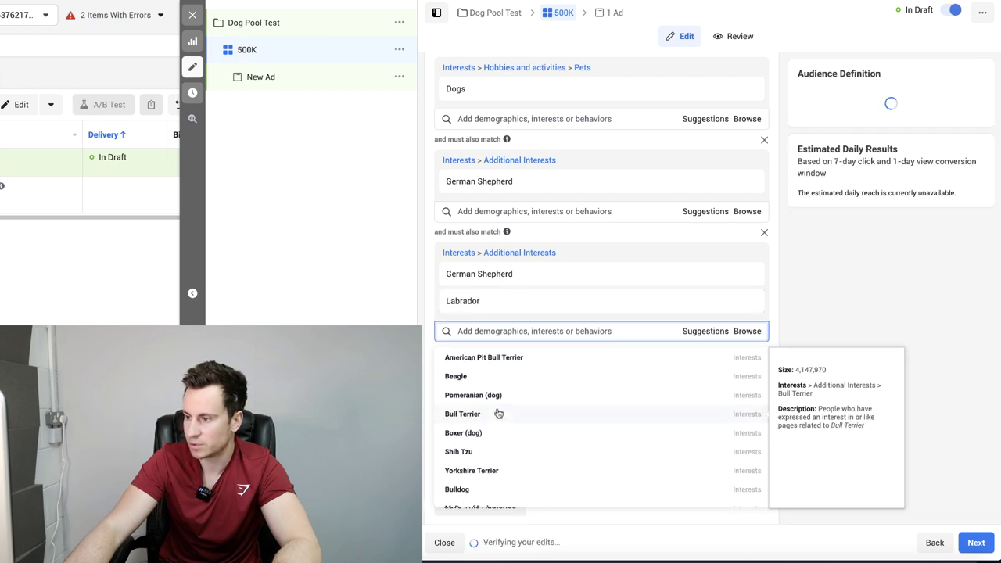
mouse_move(671, 278)
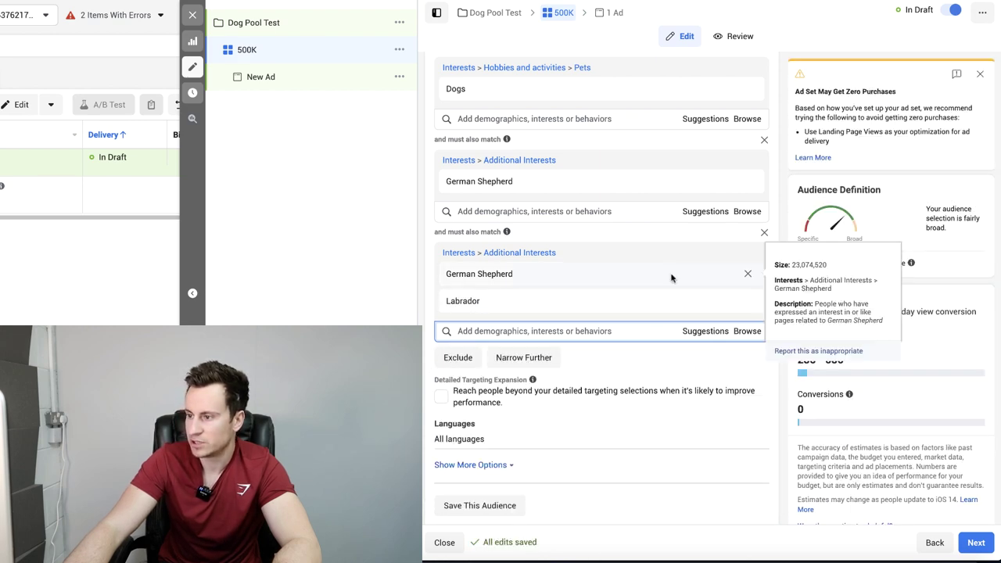
click(748, 276)
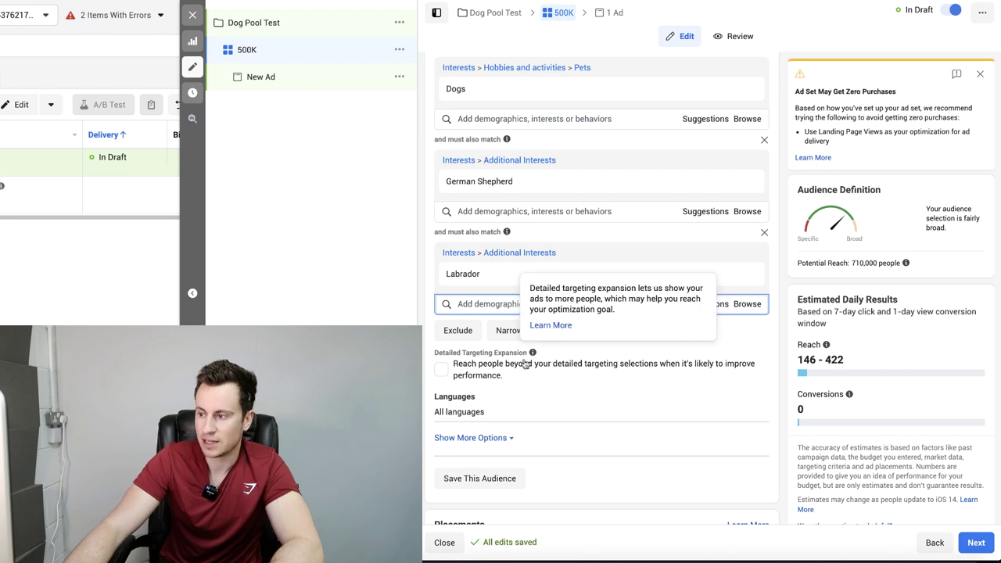
Turn Detailed Targeting Expansion on to compare the audience's potential reach, and turn it off again.
scroll(780, 342, down, 2)
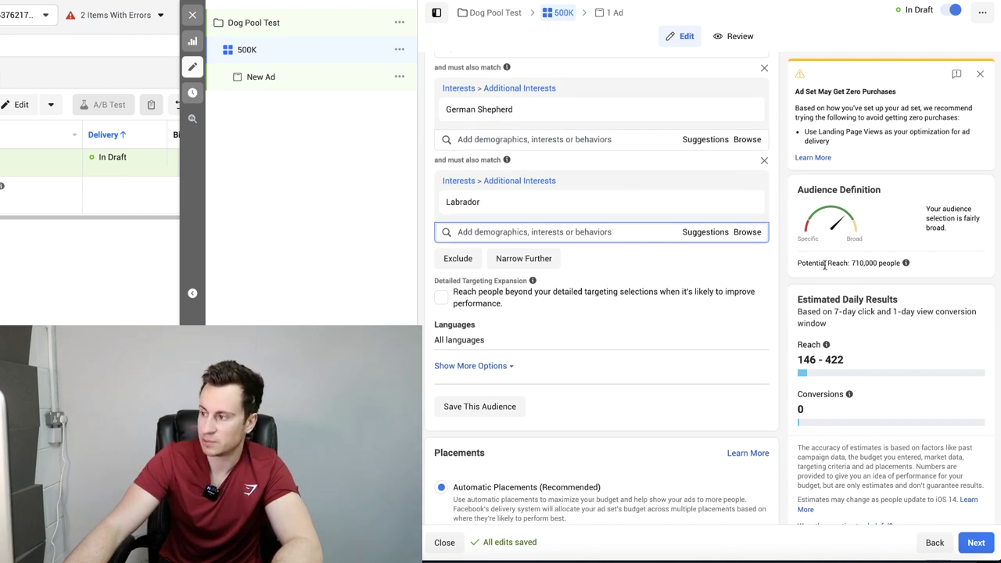
mouse_move(906, 264)
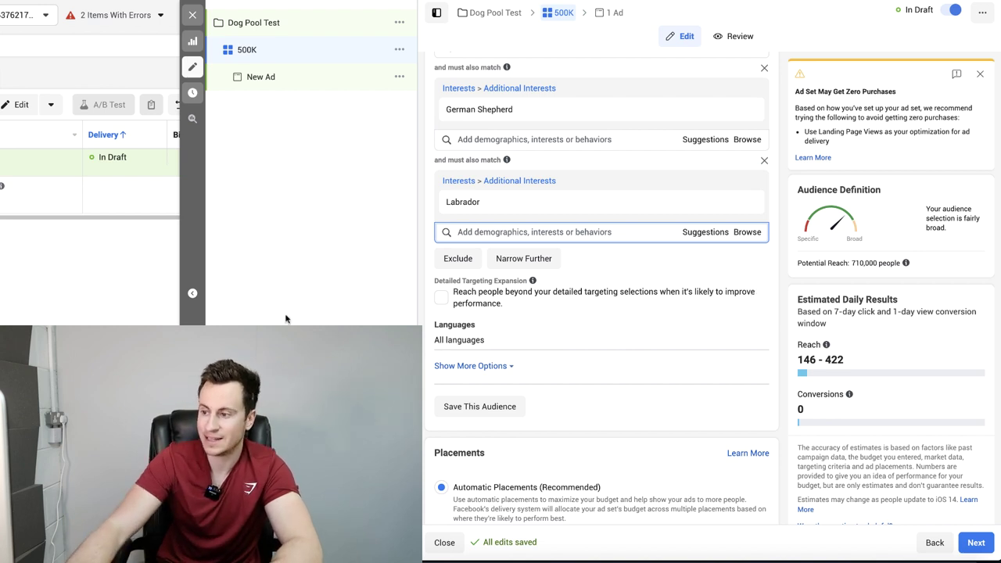
click(437, 302)
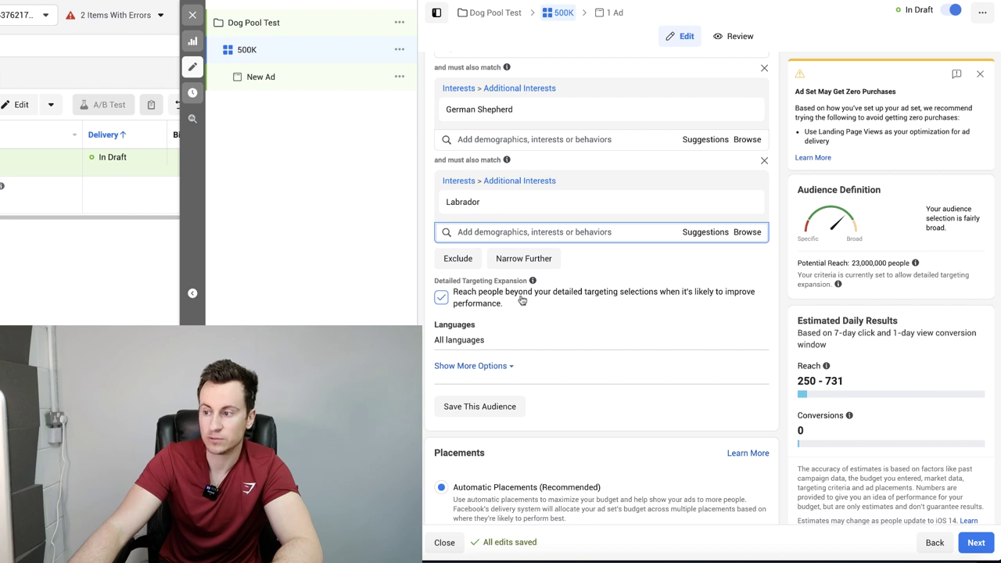
click(440, 300)
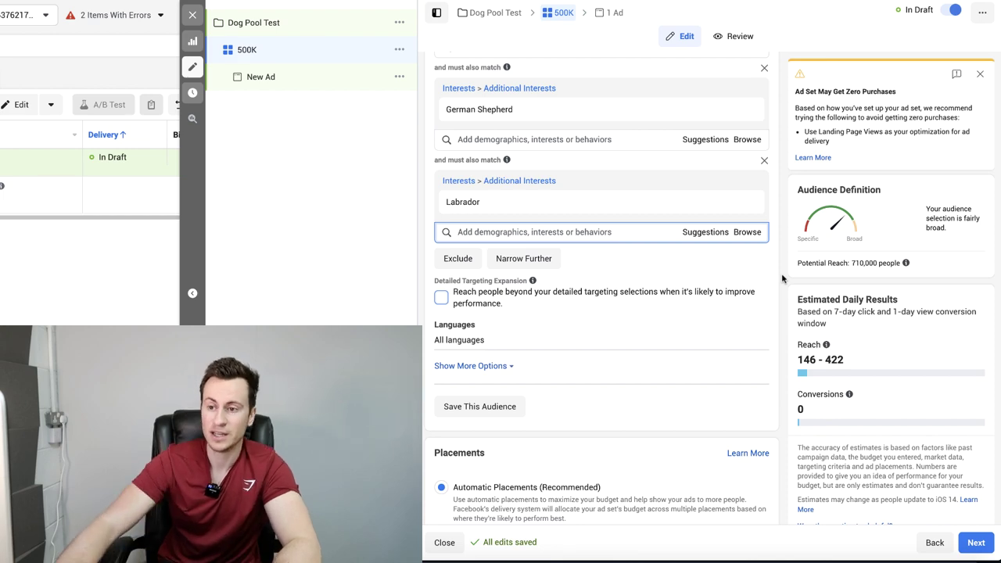
Rename the ad set as 710K.
scroll(602, 281, up, 15)
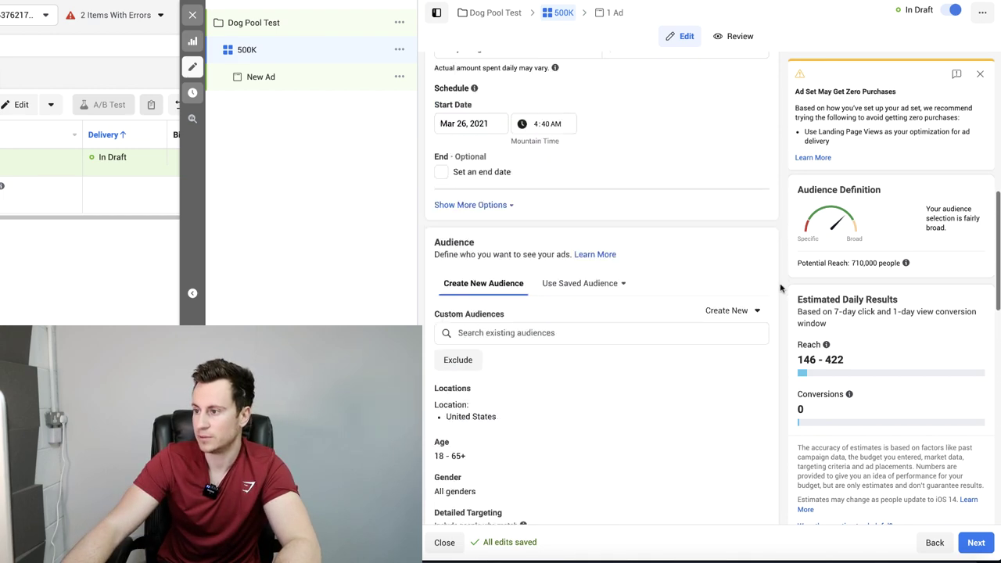
click(526, 110)
key(ctrl+a)
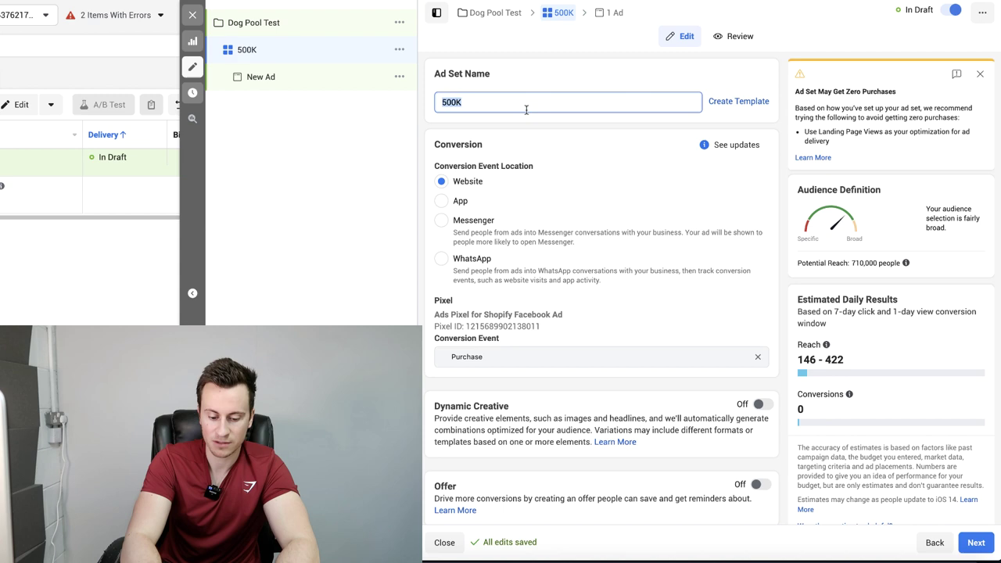
text(71)
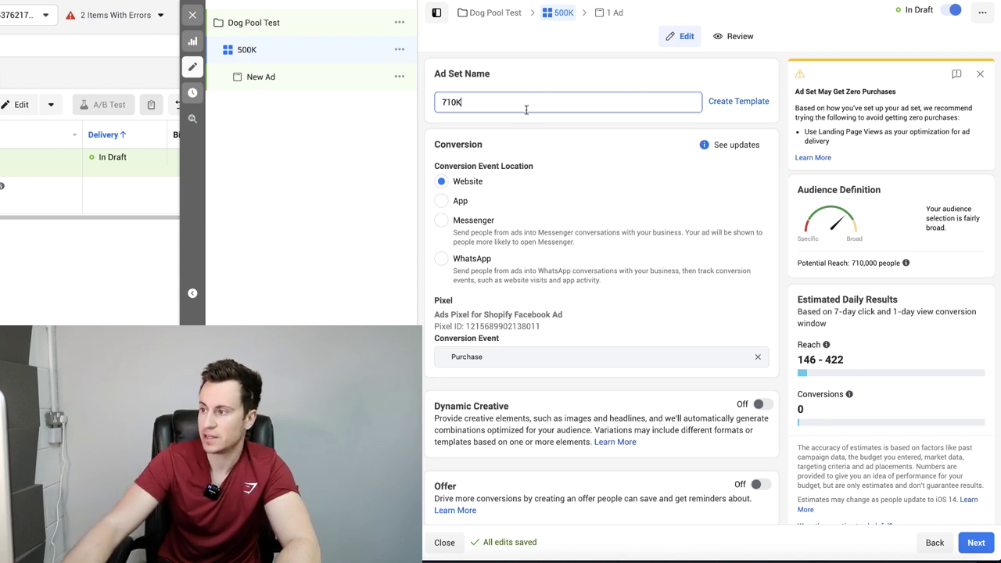
click(793, 132)
Switch the ad set to Manual Placements and deselect the Audience Network and Messenger platforms.
scroll(783, 132, down, 10)
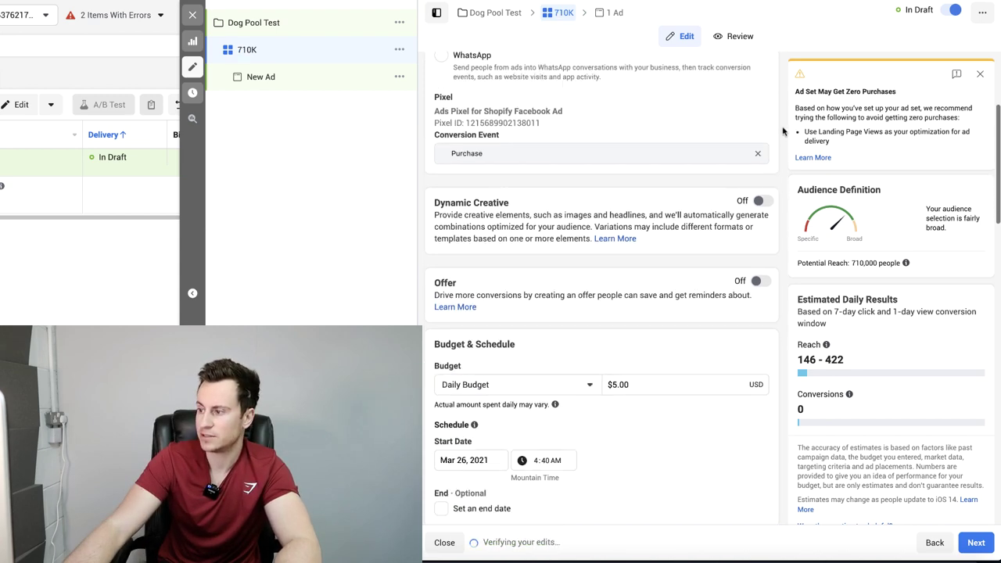
scroll(783, 131, down, 8)
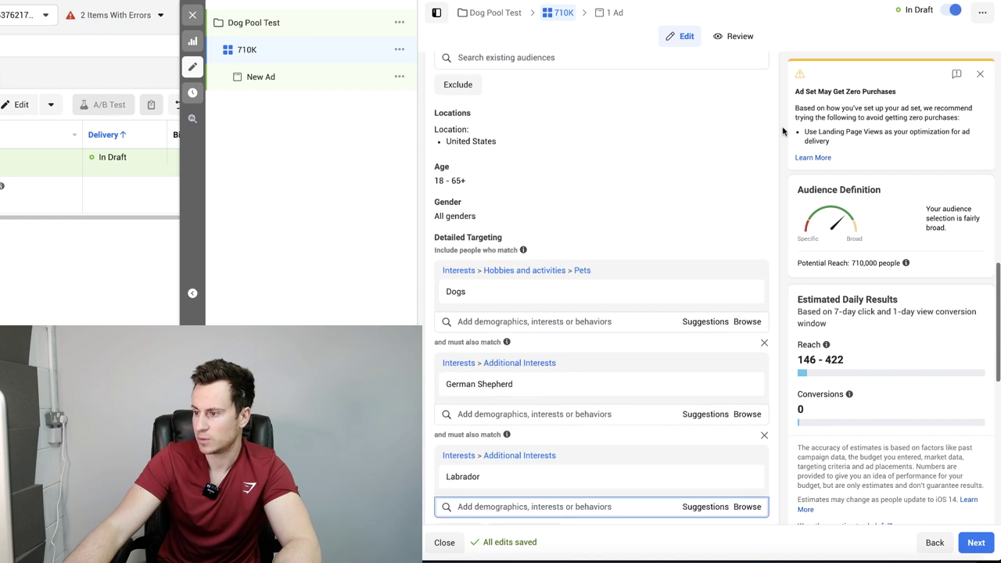
scroll(784, 131, up, 2)
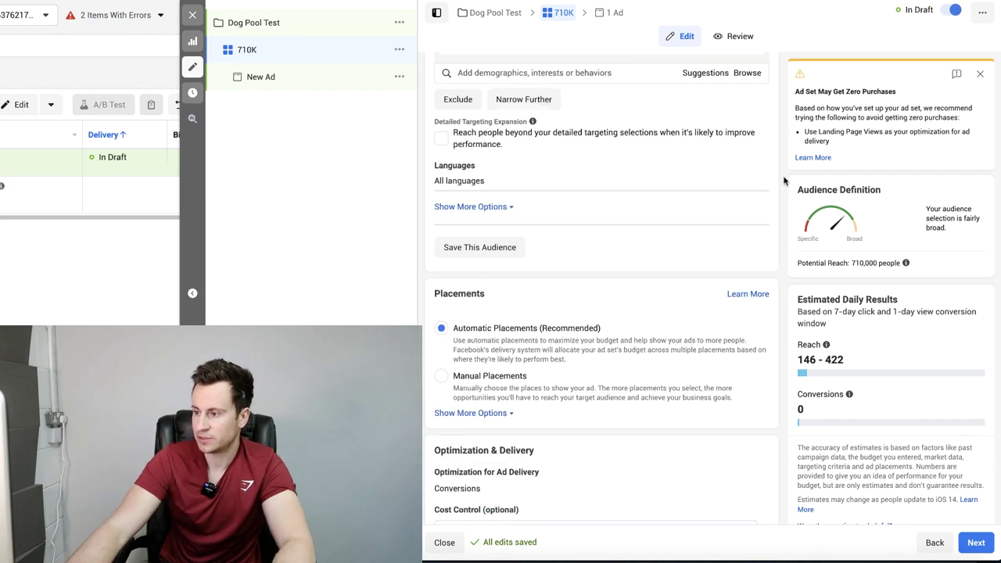
scroll(783, 132, down, 3)
click(447, 262)
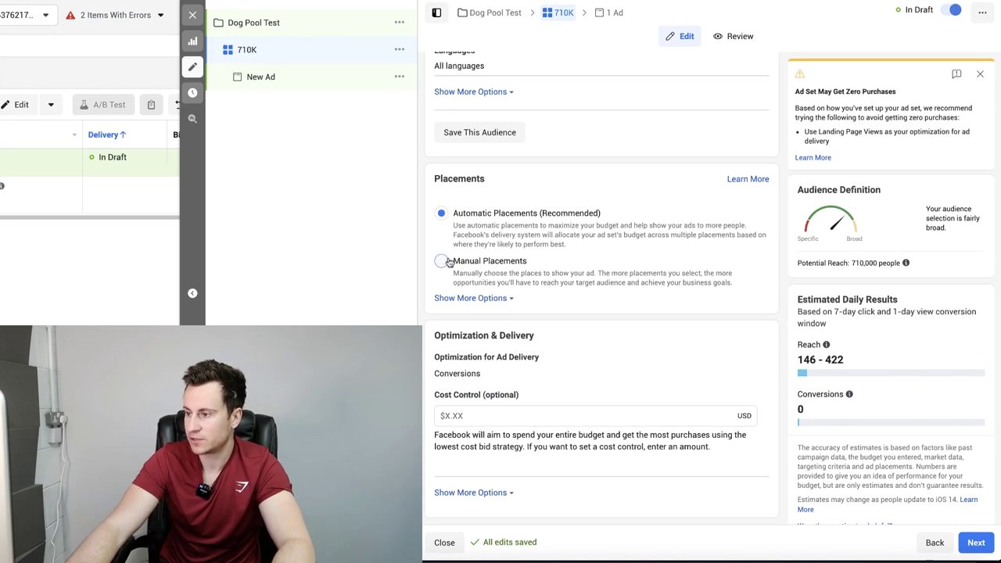
scroll(661, 264, down, 1)
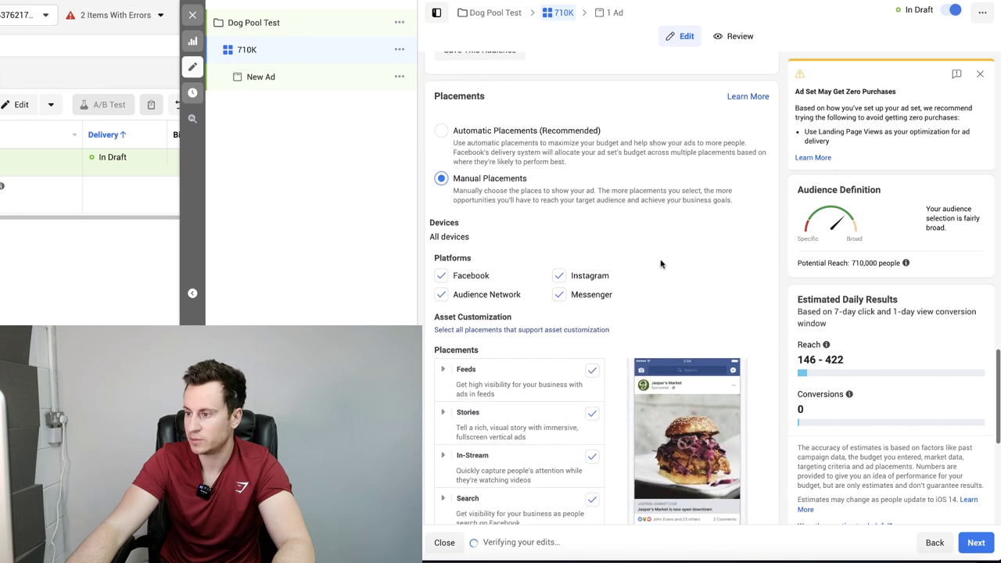
click(442, 294)
click(560, 295)
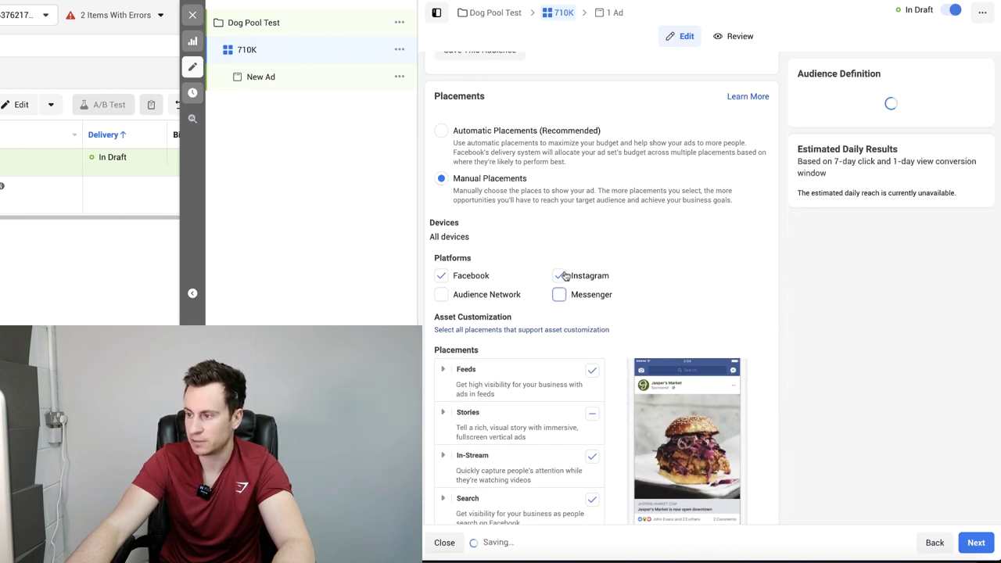
Deselect the In-Article placement for the ad set.
scroll(633, 240, down, 1)
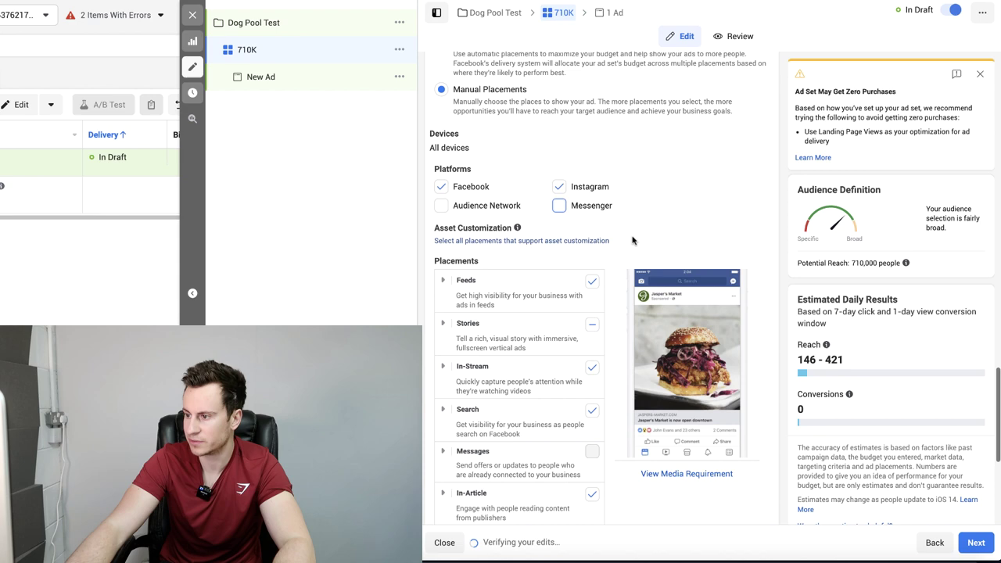
scroll(619, 255, down, 1)
scroll(617, 258, down, 1)
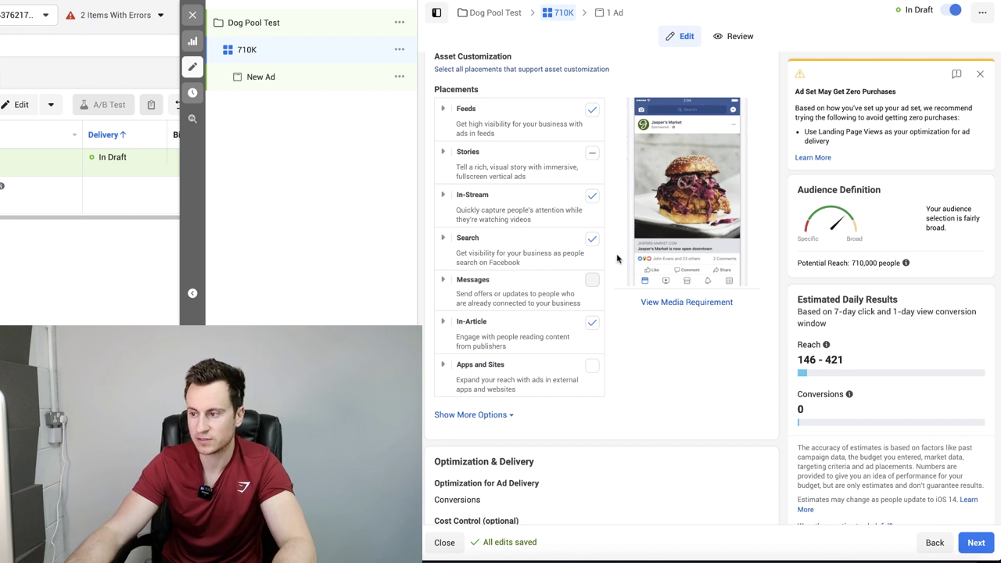
click(593, 323)
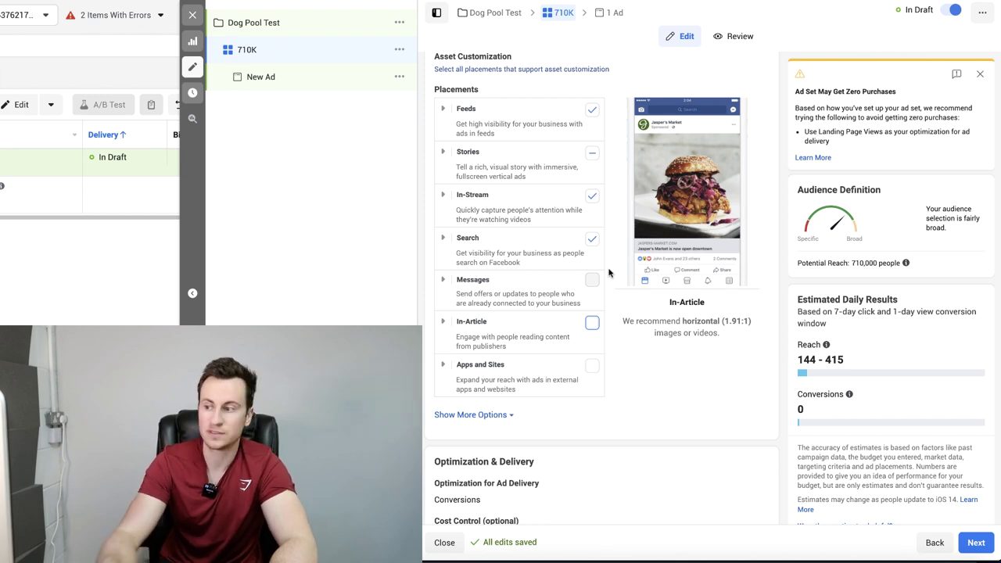
Deselect the Search and In-Stream placements for the ad set and select all Stories placements.
click(592, 239)
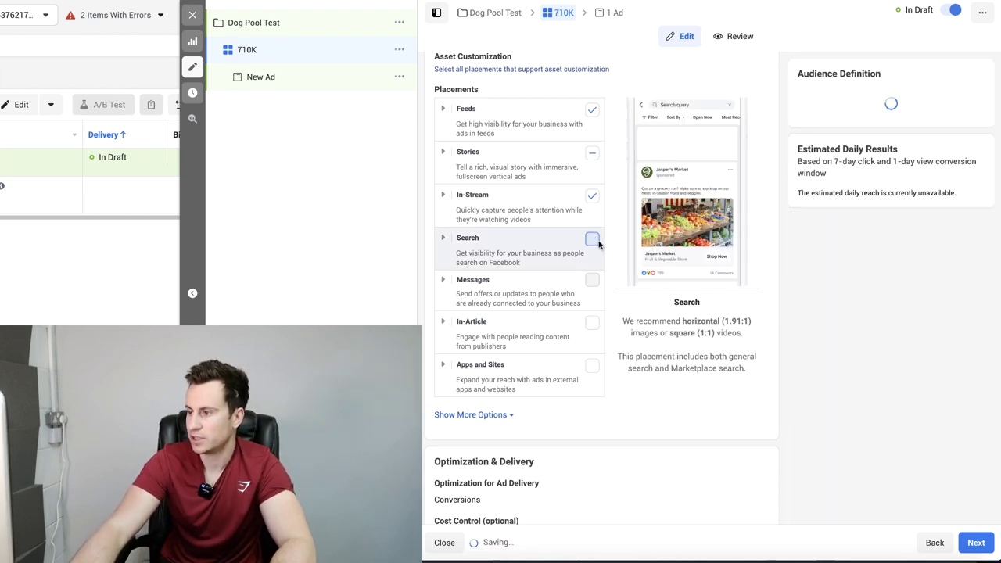
click(593, 196)
click(592, 153)
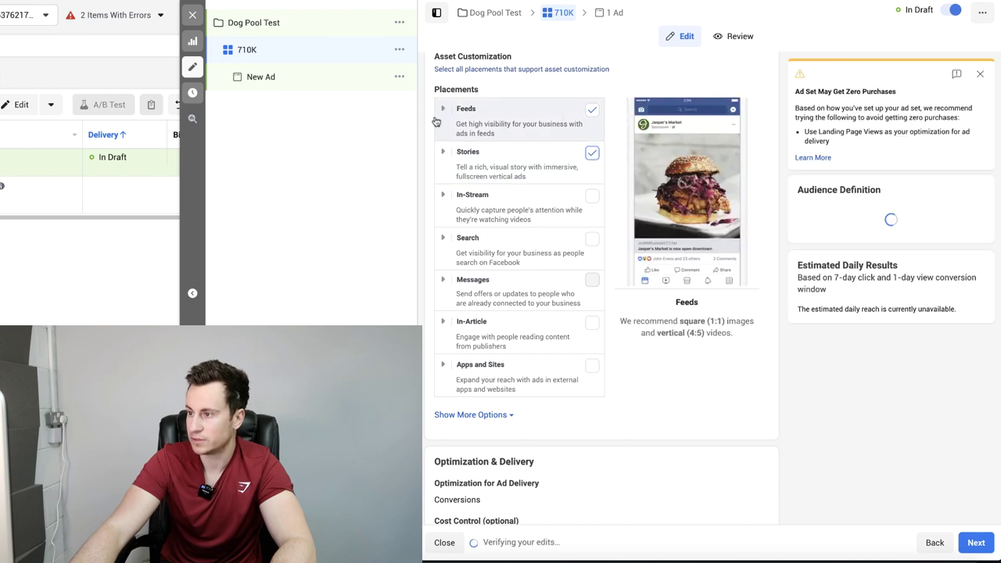
Within the Feeds placements, deselect Facebook Groups Feed, Instagram Explore, Facebook Right Column, Facebook Video Feeds and Facebook Marketplace.
click(440, 111)
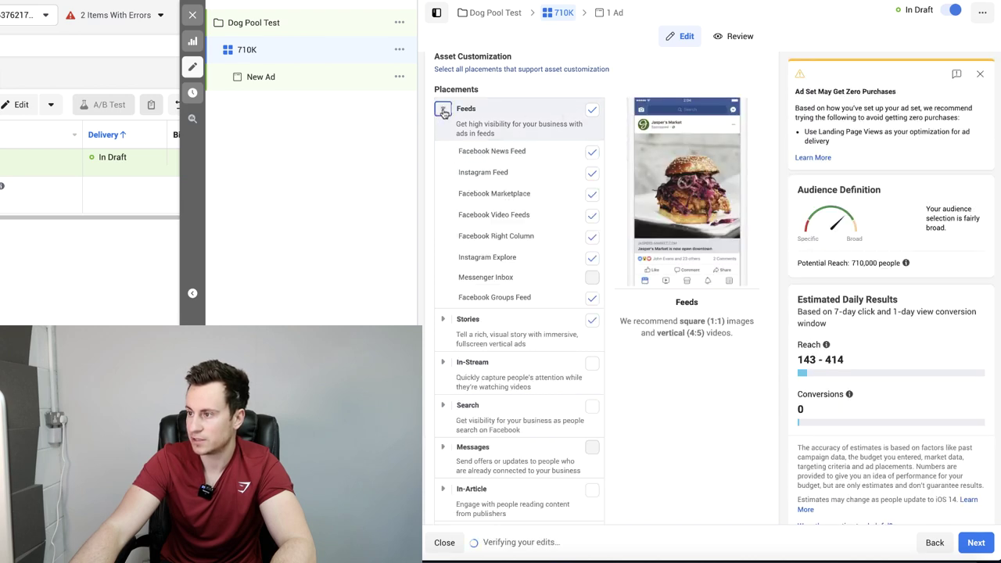
click(594, 301)
click(593, 267)
click(593, 246)
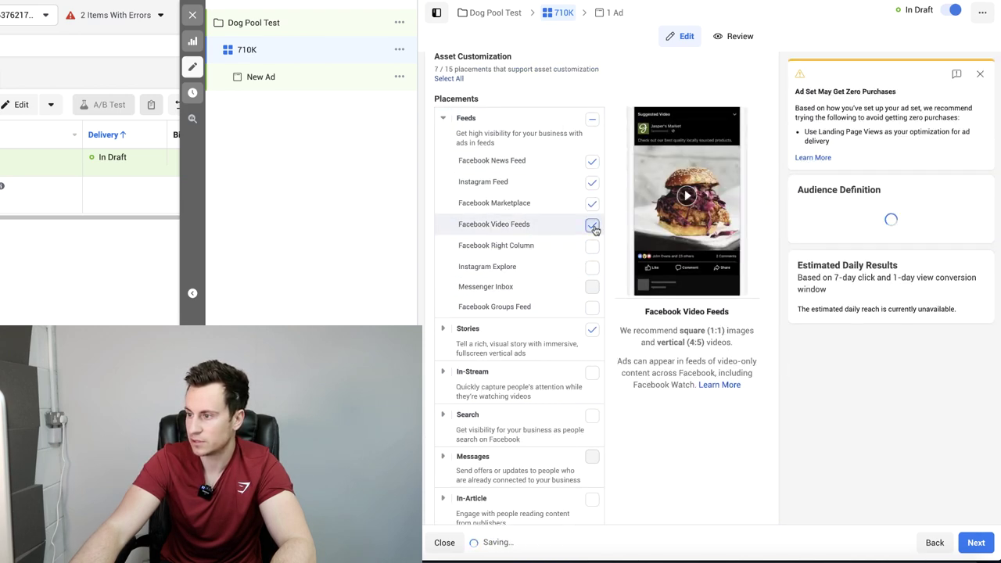
click(593, 226)
click(592, 203)
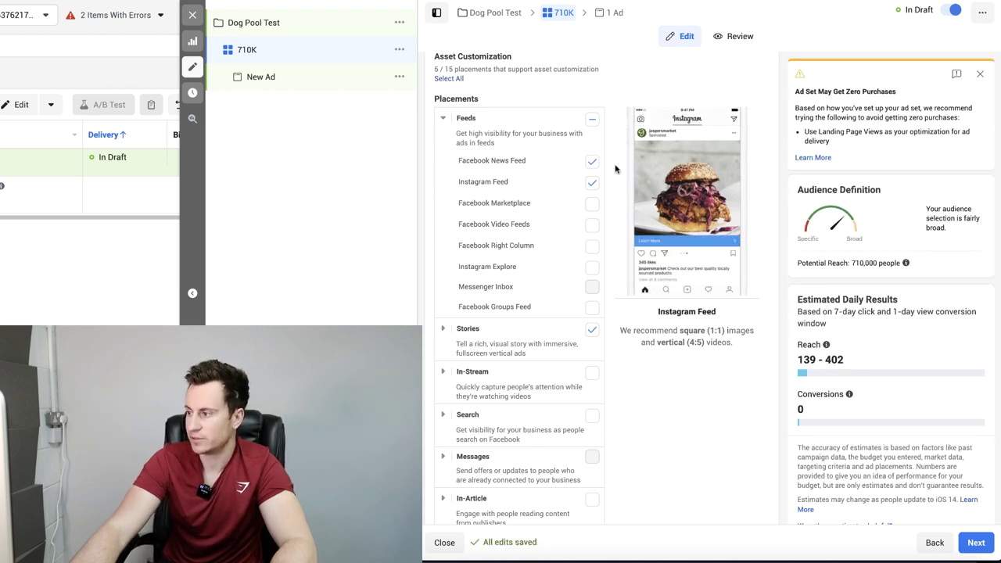
Show the additional Optimization & Delivery options of the ad set.
scroll(616, 169, down, 4)
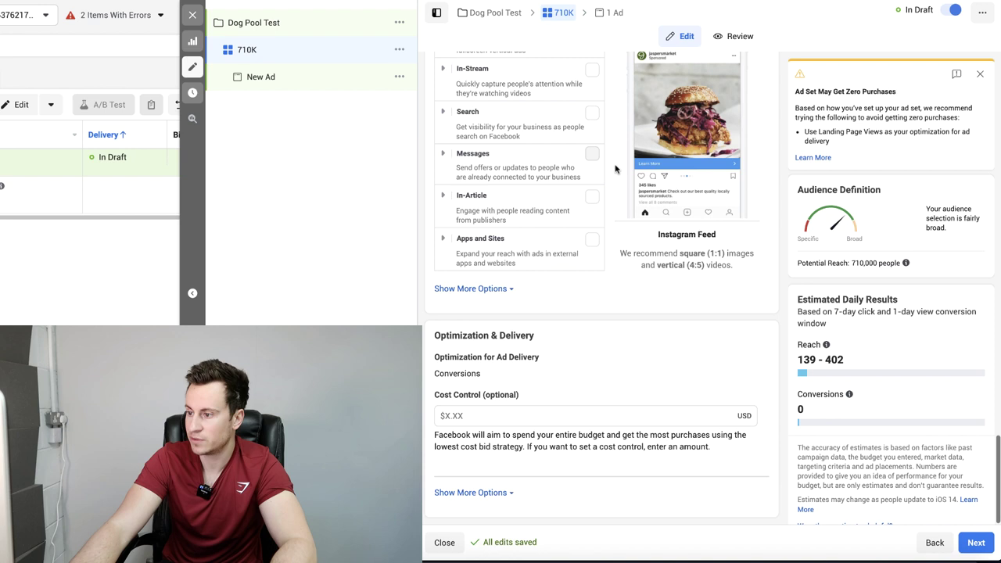
click(500, 494)
scroll(559, 420, down, 1)
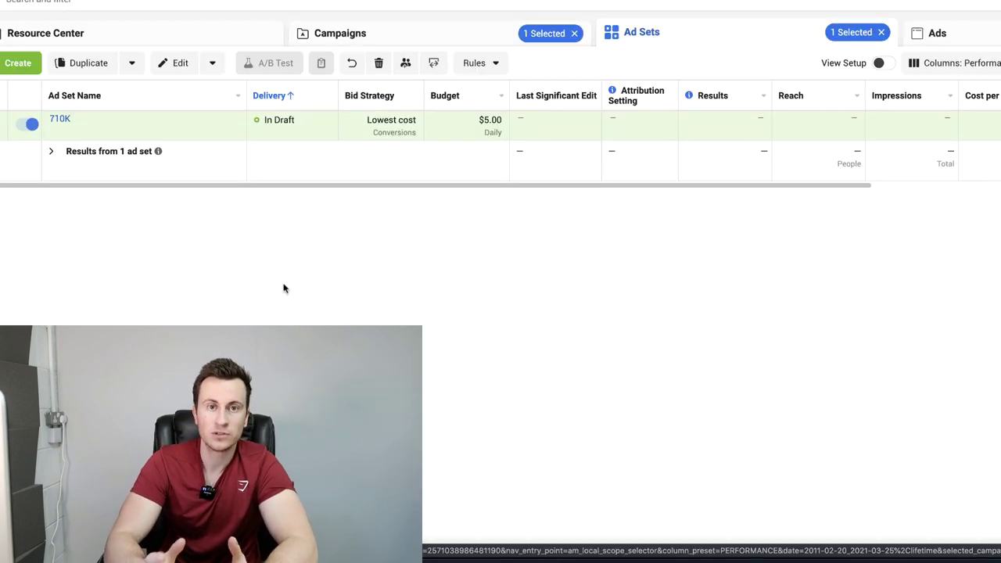
Duplicate the 710K ad set once into the existing Dog Pool Test campaign.
mouse_move(187, 138)
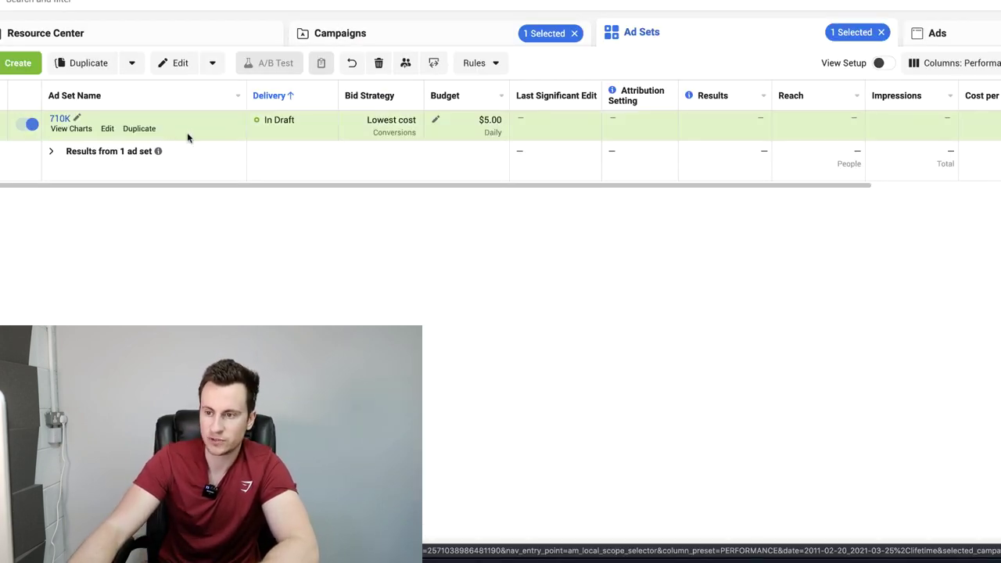
click(140, 129)
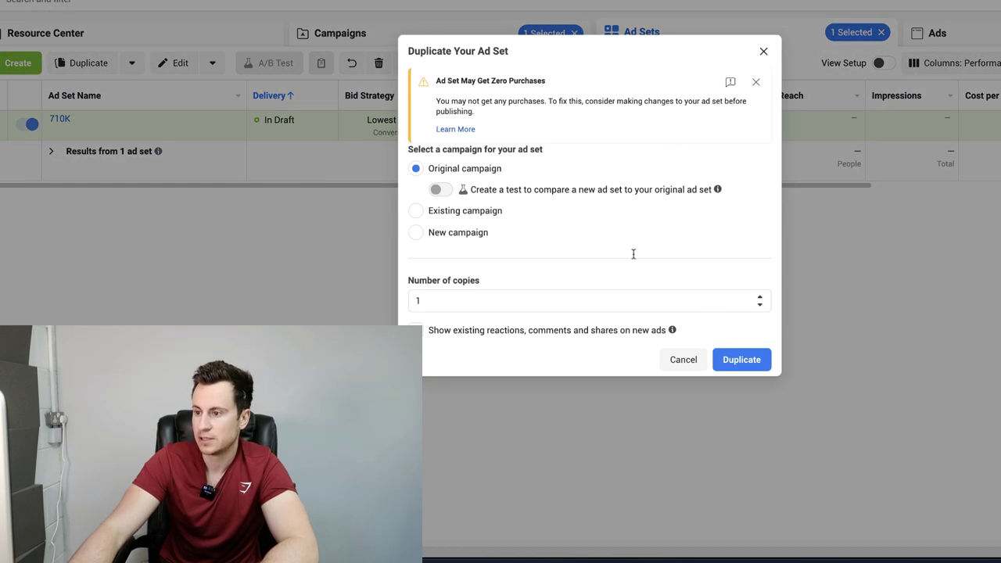
click(415, 210)
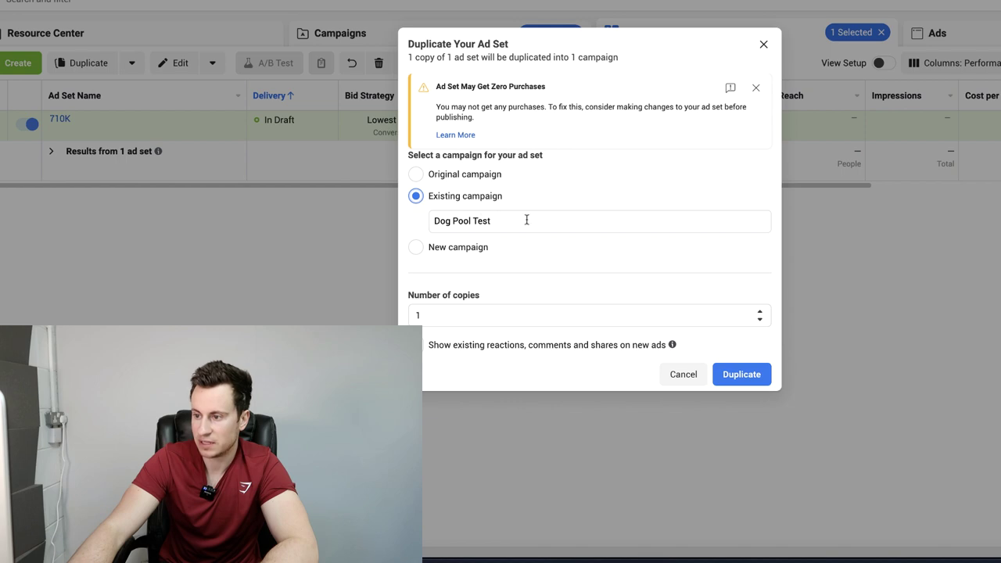
click(743, 379)
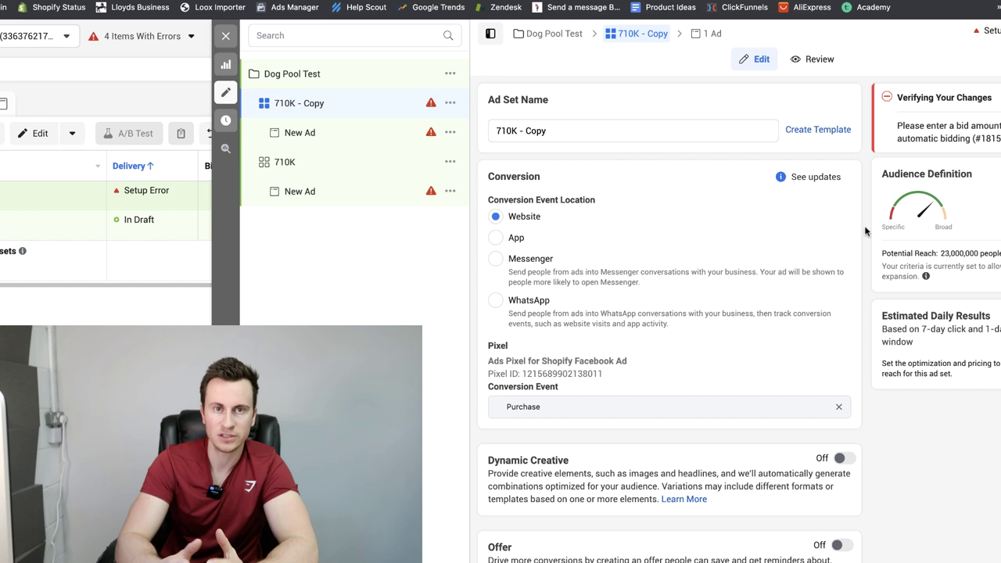
Turn off Detailed Targeting Expansion for the duplicated ad set 710K - Copy.
scroll(865, 230, down, 5)
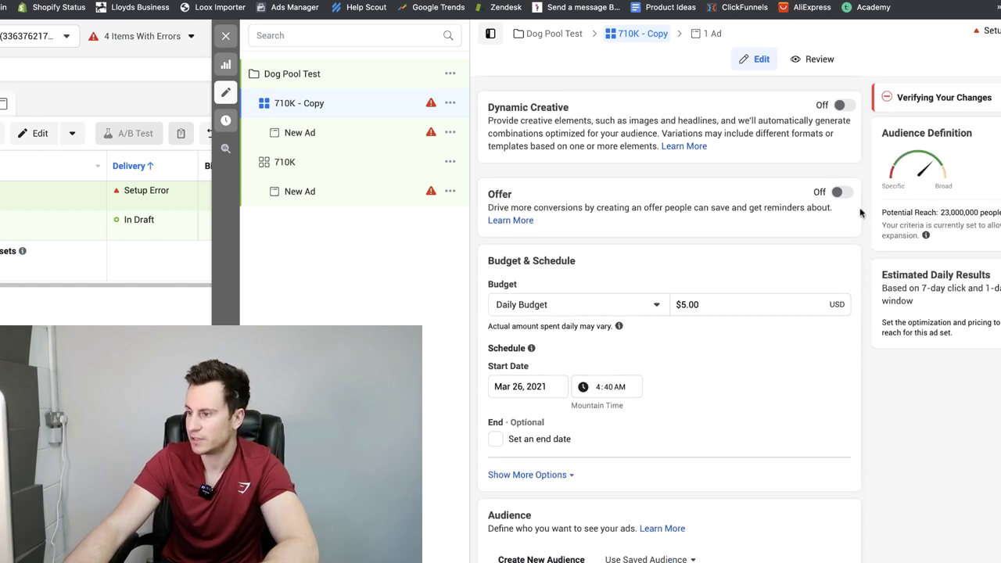
scroll(861, 211, down, 10)
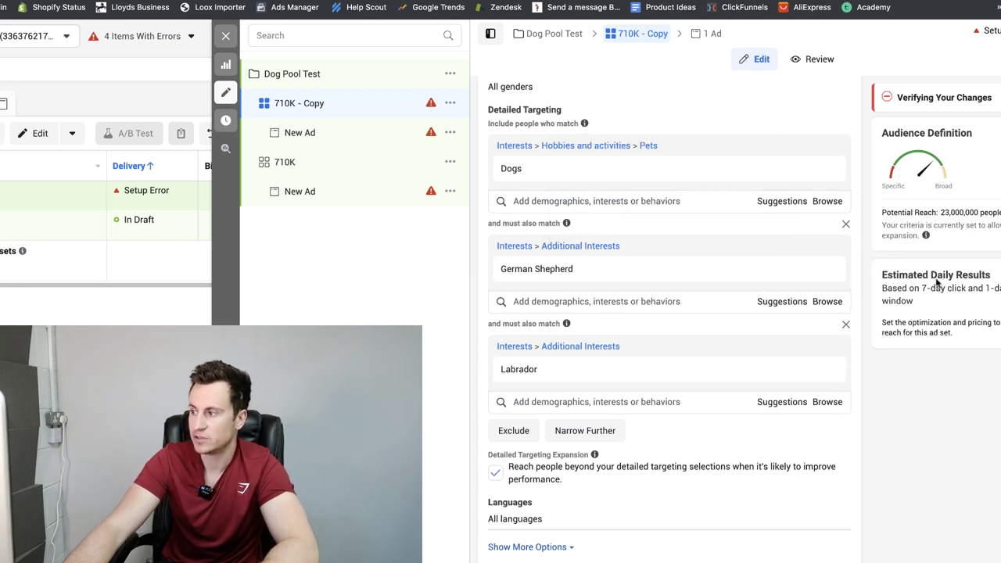
click(497, 474)
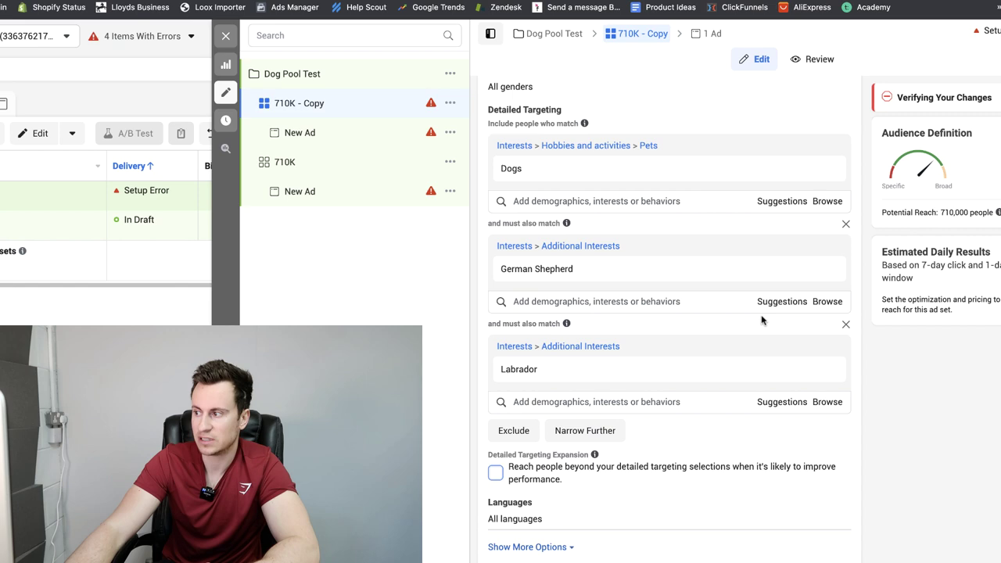
Remove the Labrador narrowing from the copied ad set's detailed targeting and add Labrador again as a must-also-match interest.
click(847, 325)
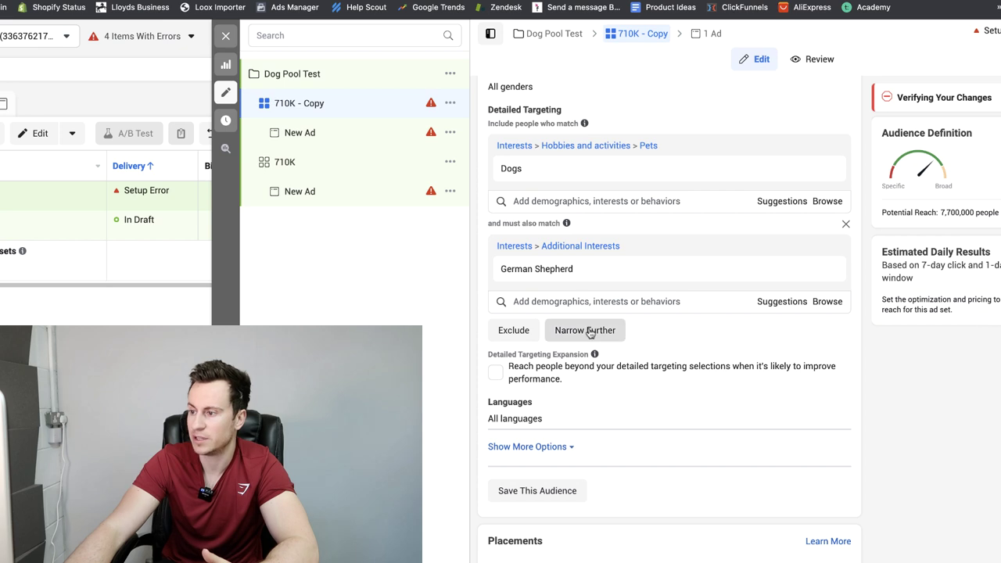
click(579, 331)
click(579, 346)
text(Labrador)
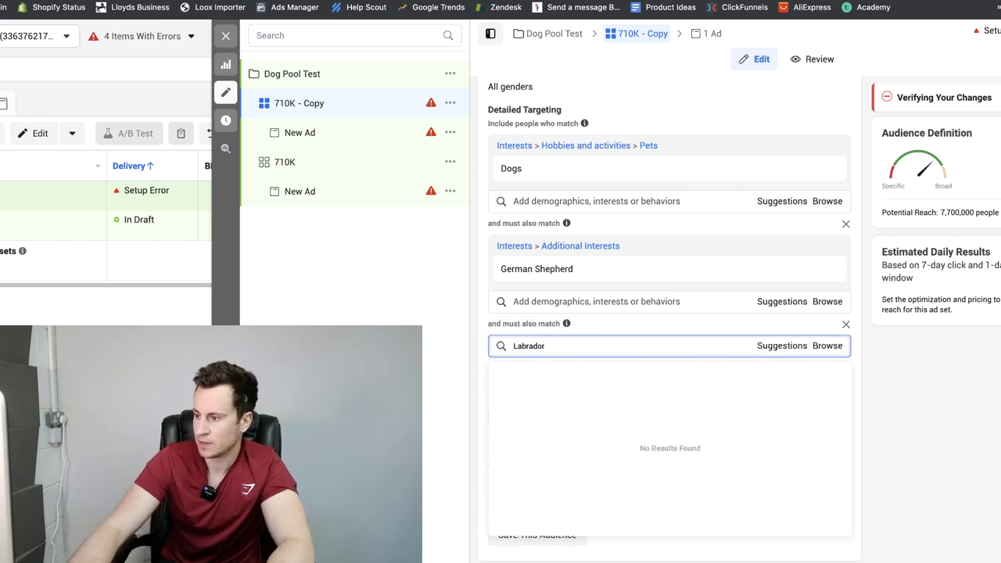
double_click(702, 348)
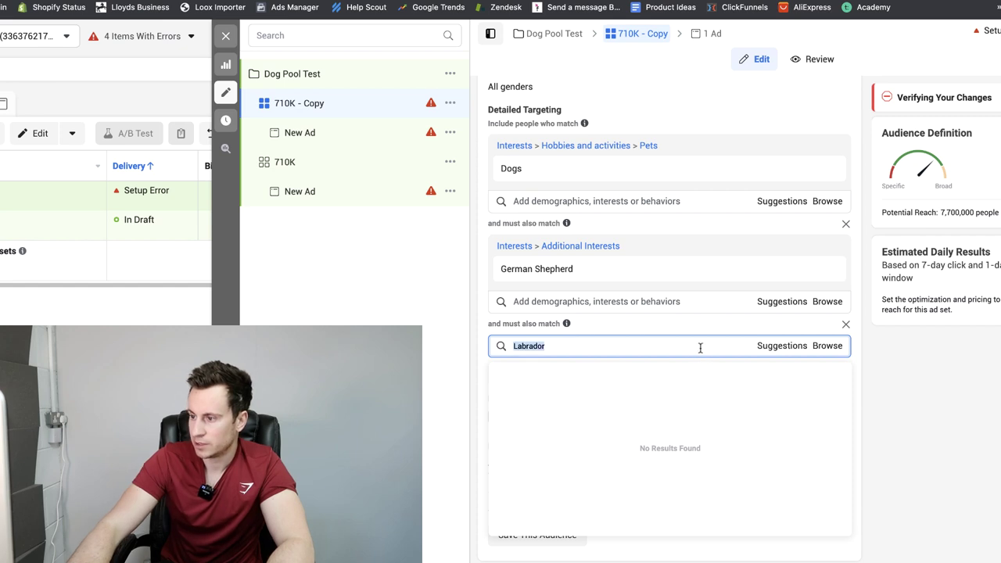
key(BackSpace)
text(L)
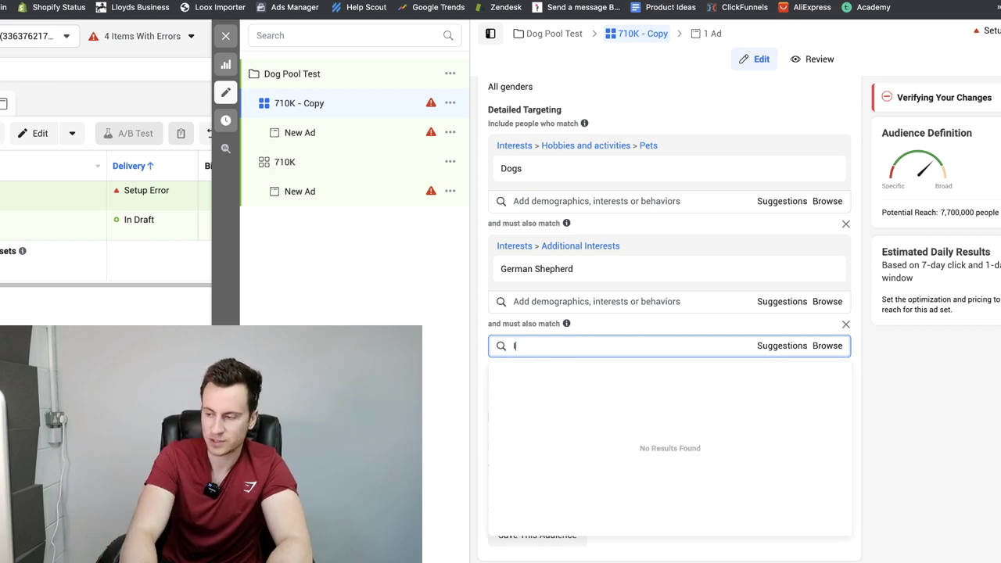
text(abrador)
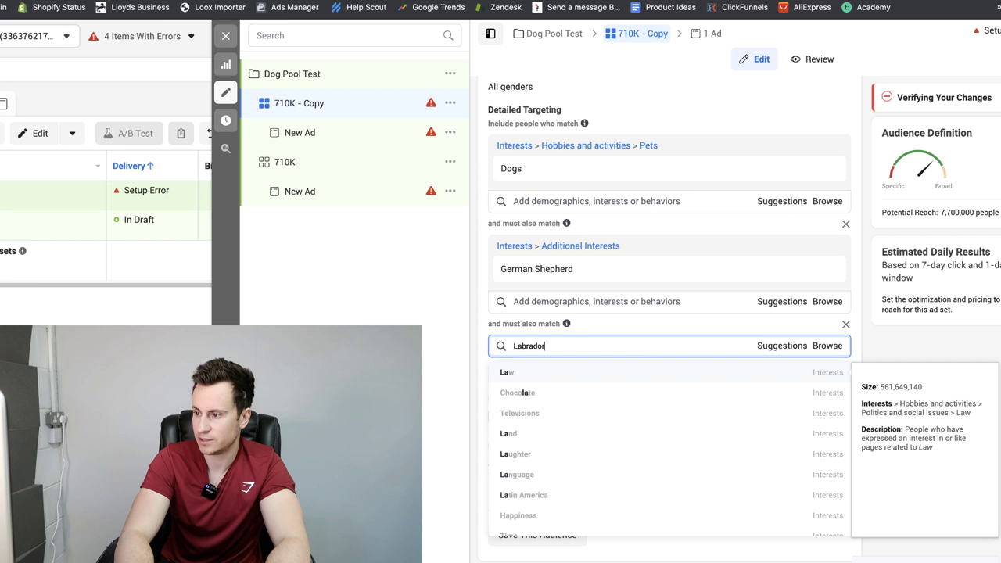
click(655, 374)
Try adding the suggested Golden Retriever interest to the Labrador group, and remove it again.
click(597, 399)
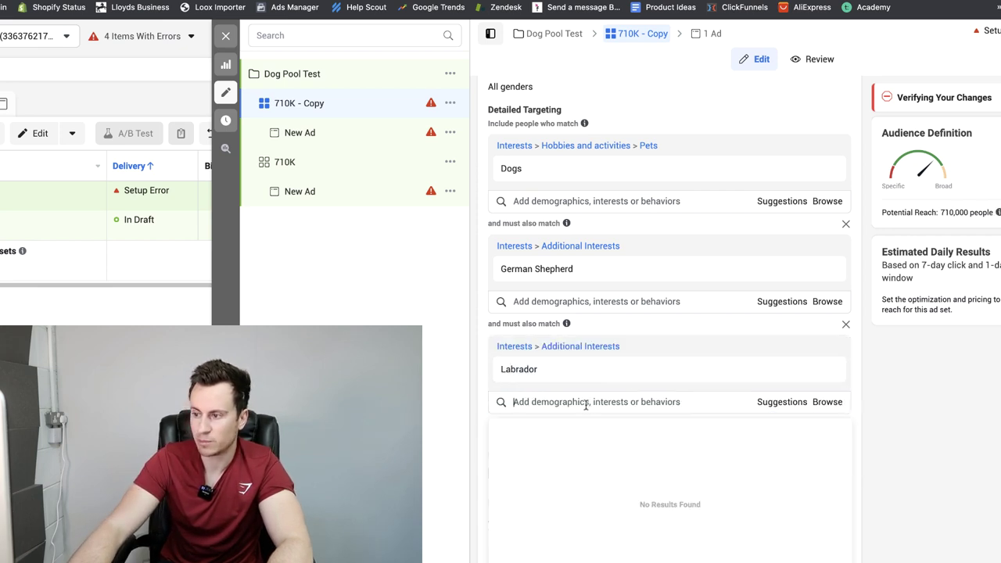
click(766, 403)
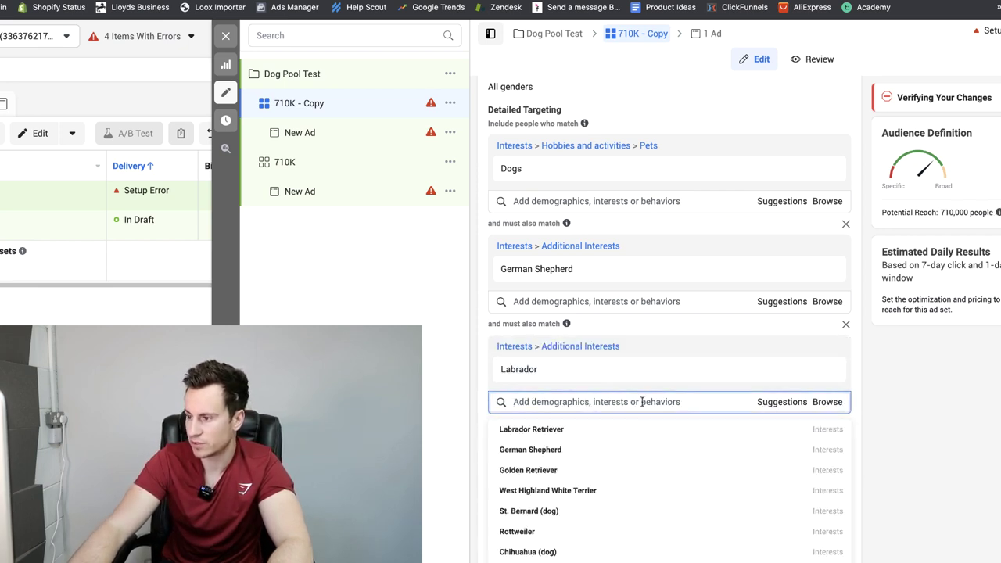
scroll(642, 404, down, 1)
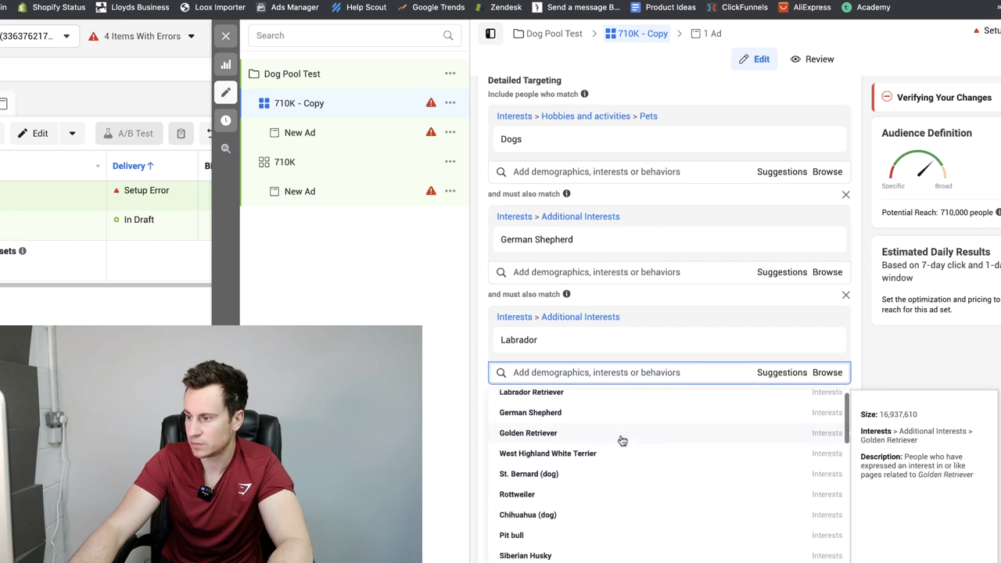
click(622, 437)
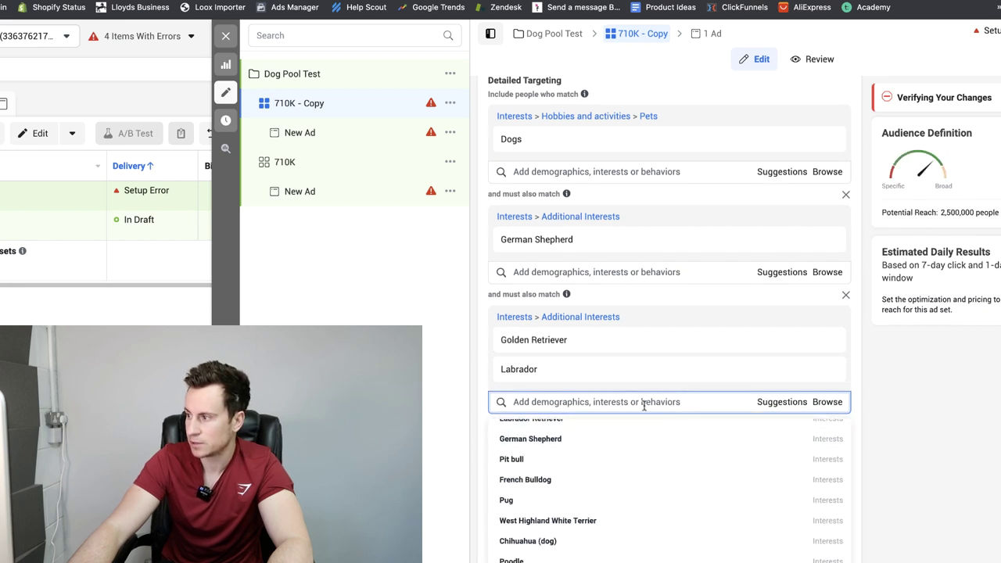
mouse_move(595, 364)
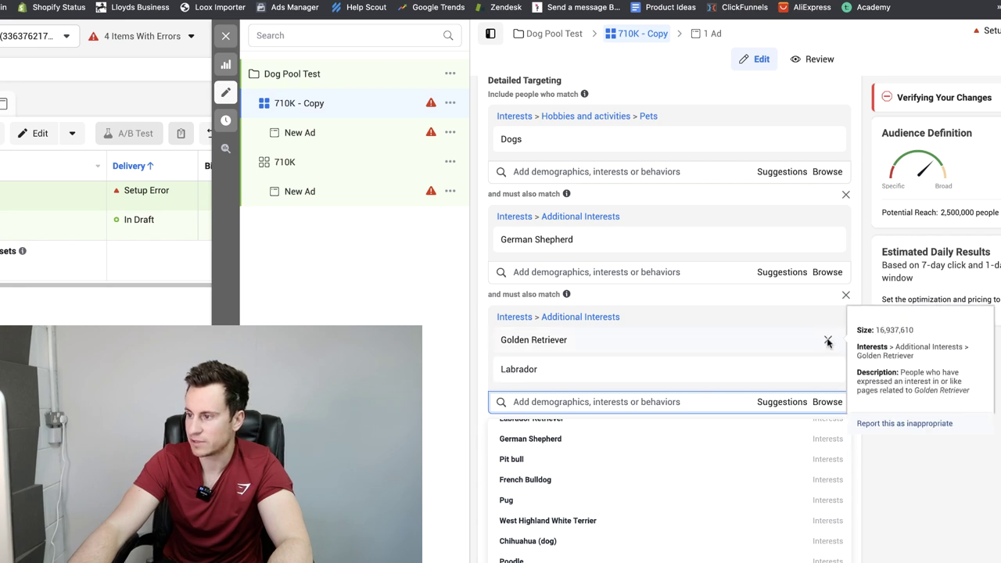
click(828, 342)
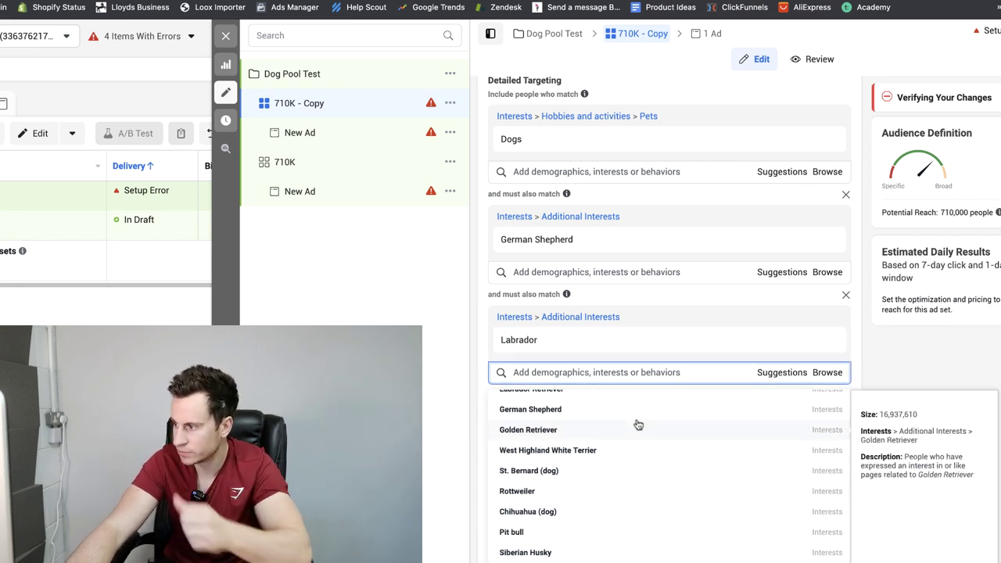
Add the suggested interest St. Bernard (dog) alongside Labrador in the narrowed targeting group.
scroll(625, 456, down, 1)
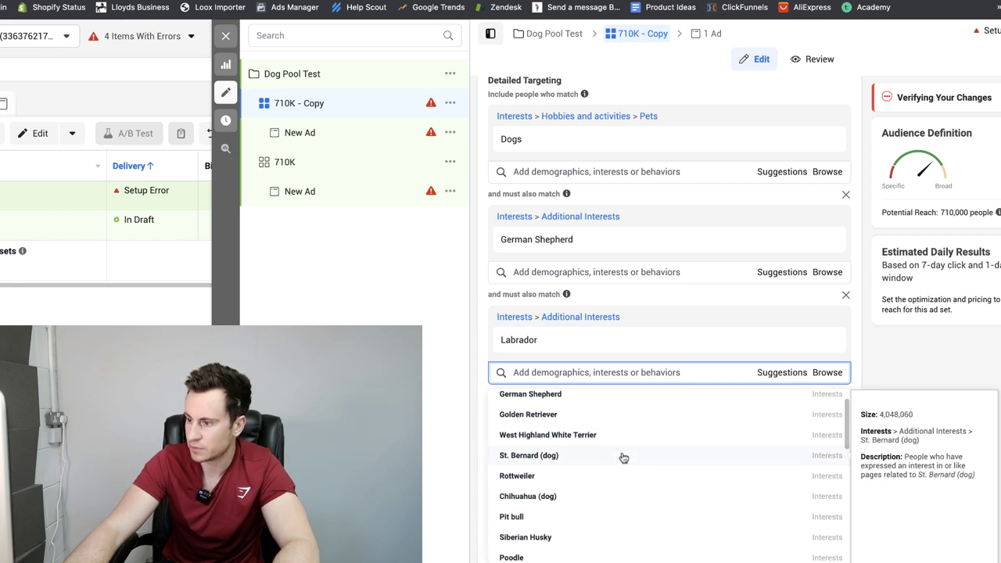
click(624, 458)
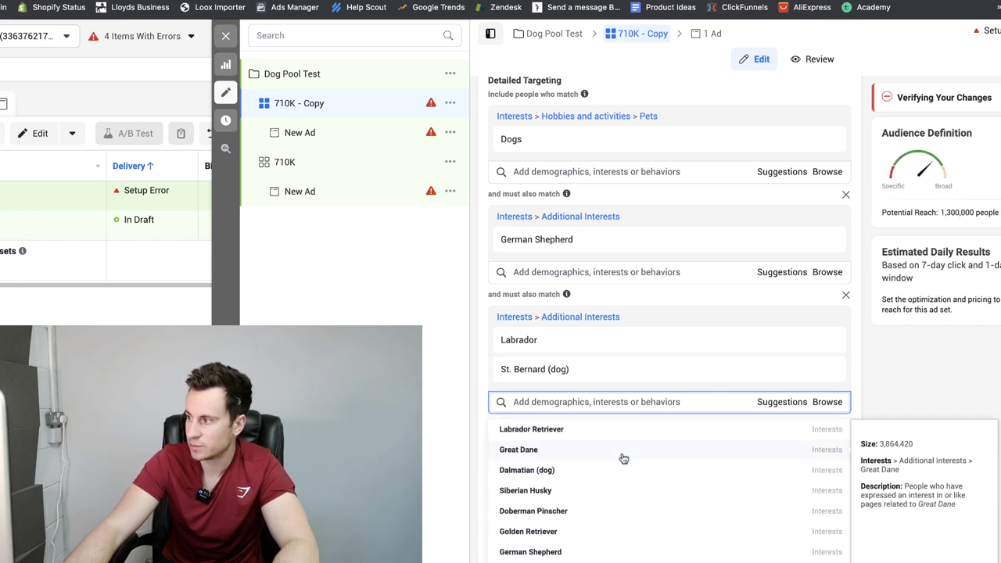